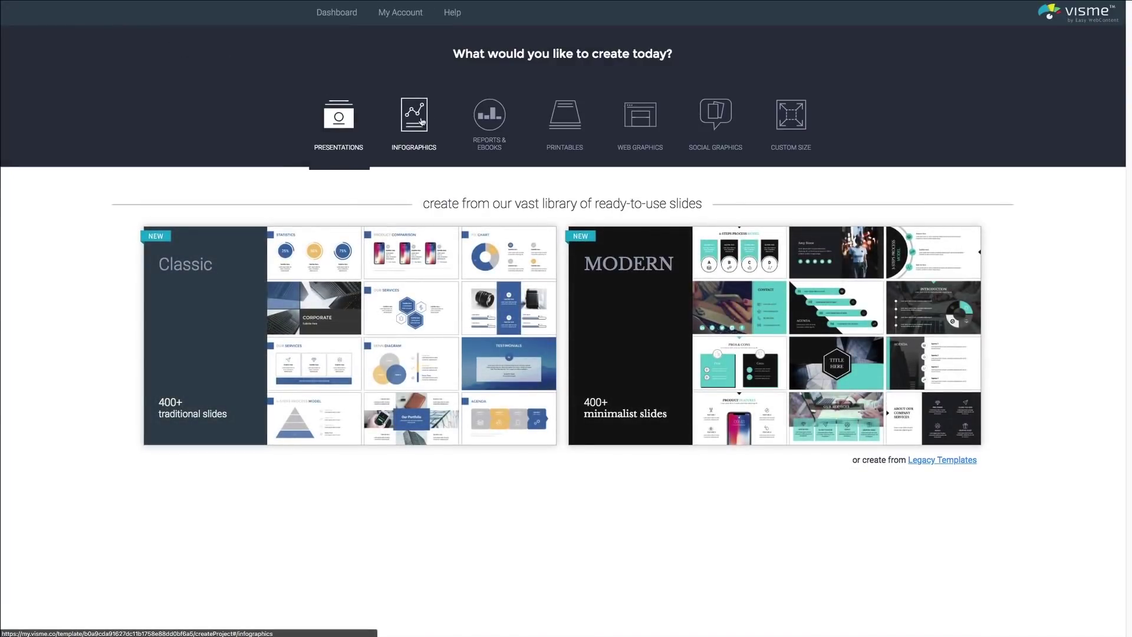
Compare the Infographics and Printables template collections, then return to Presentations.
{"action": "left_click", "coordinate": [422, 121]}
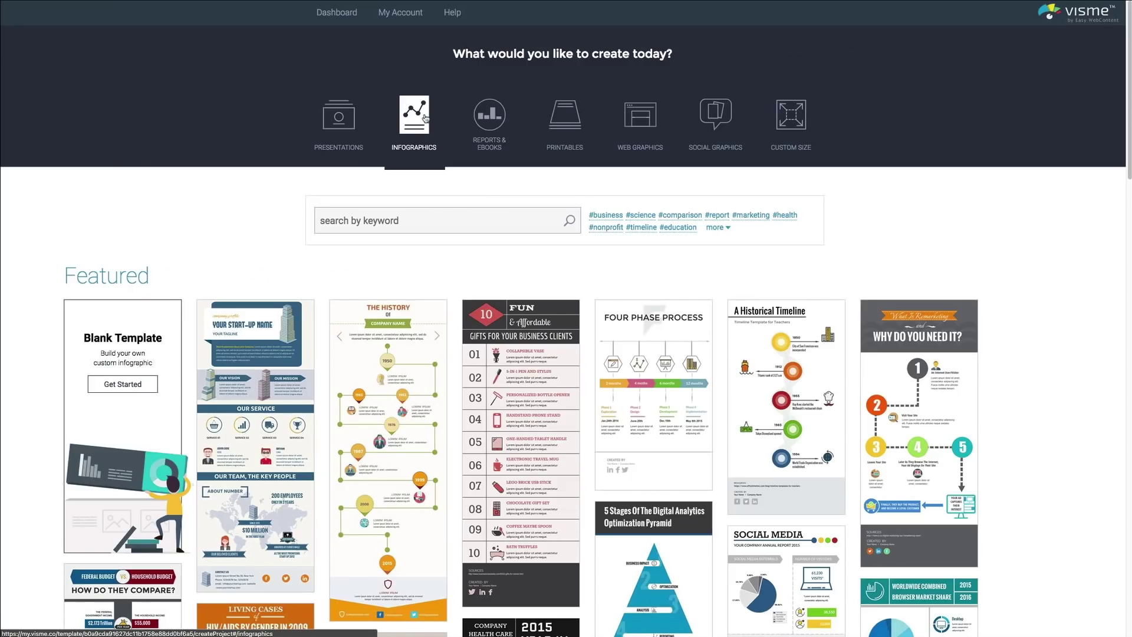
{"action": "left_click", "coordinate": [559, 124]}
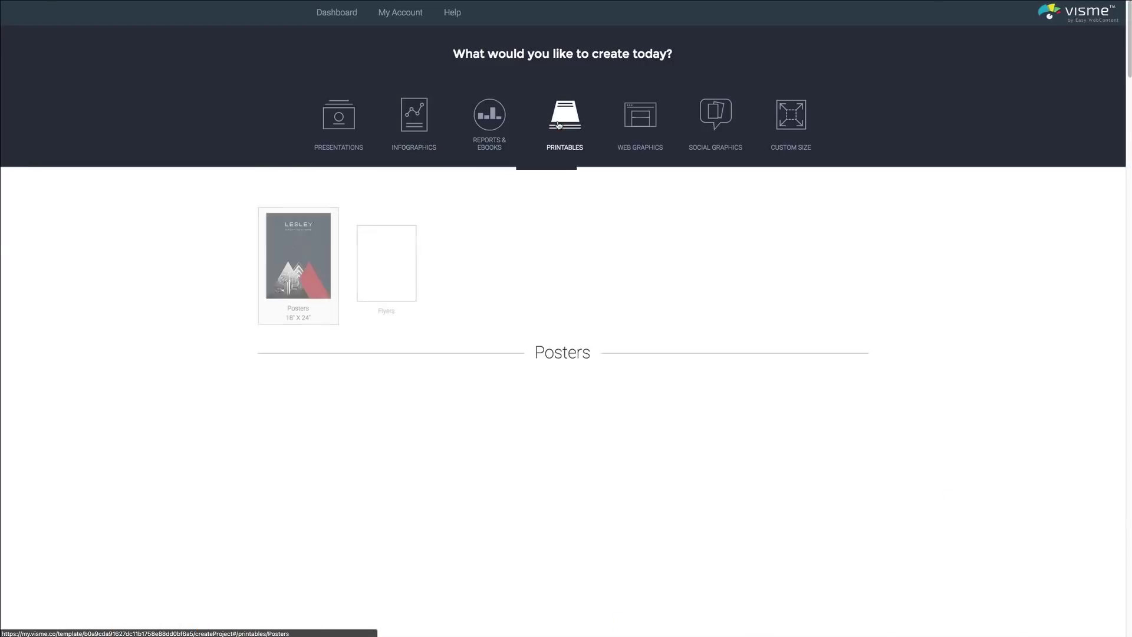
{"action": "left_click", "coordinate": [334, 124]}
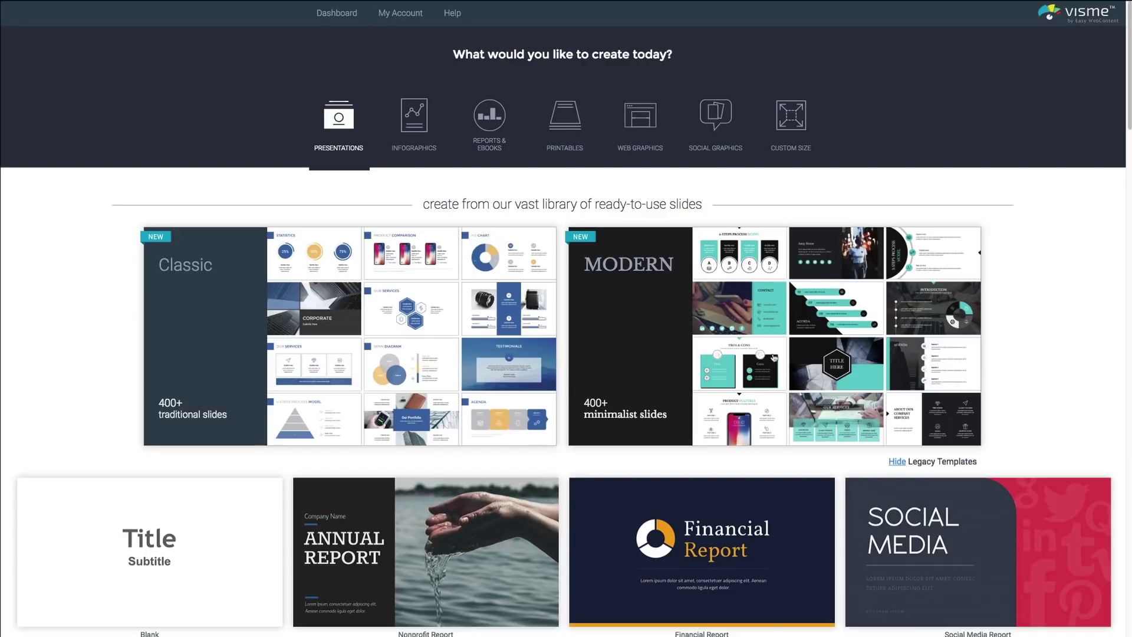
Start a new presentation from the Modern slide library.
{"action": "left_click", "coordinate": [783, 340]}
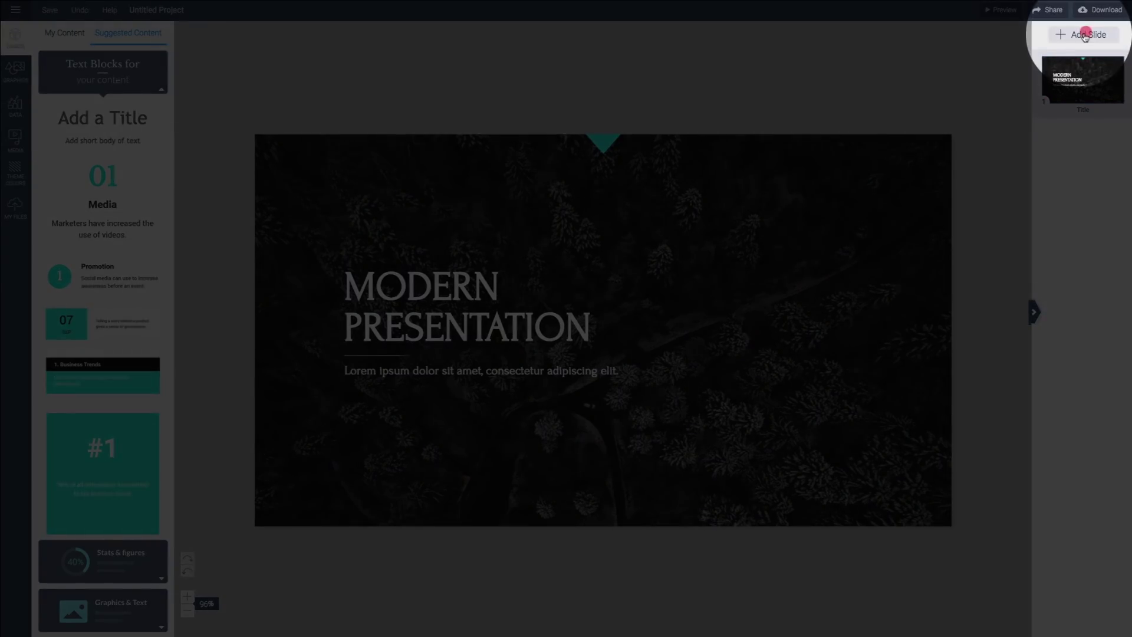
Add the centred MODERN title slide and delete the original title slide.
{"action": "left_click", "coordinate": [1083, 35]}
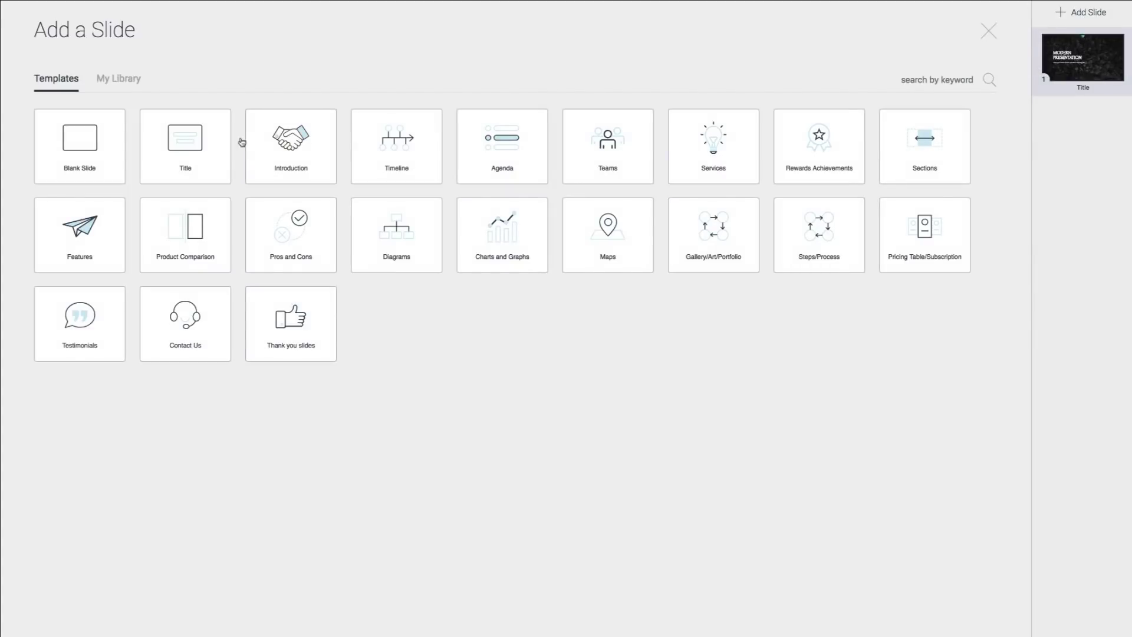
{"action": "left_click", "coordinate": [206, 147]}
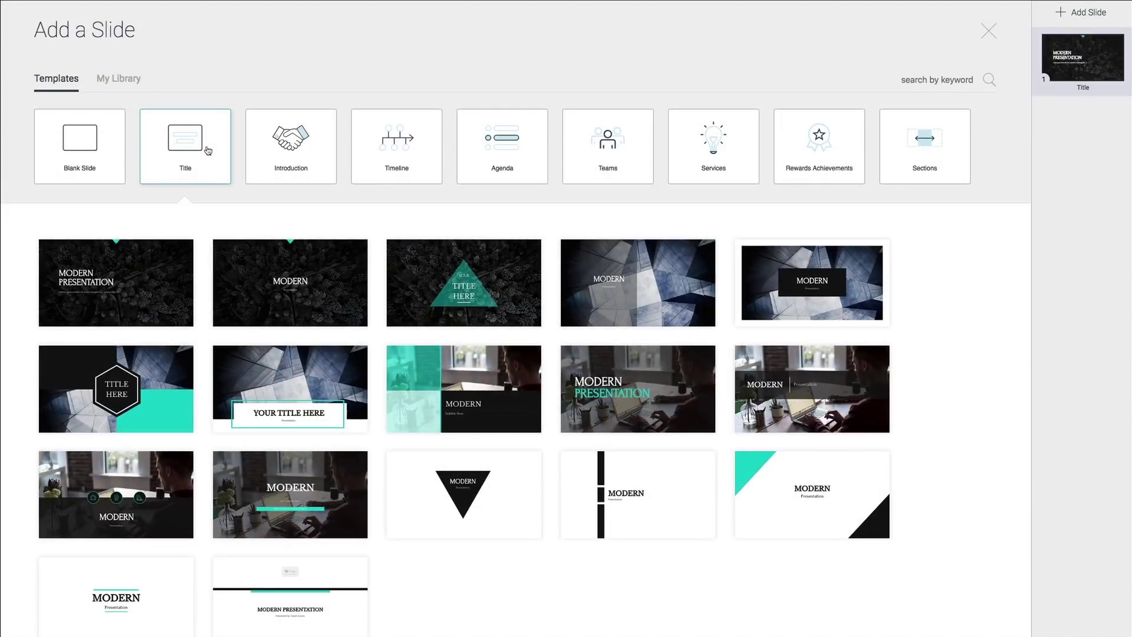
{"action": "left_click_drag", "start_coordinate": [290, 282], "coordinate": [1064, 133]}
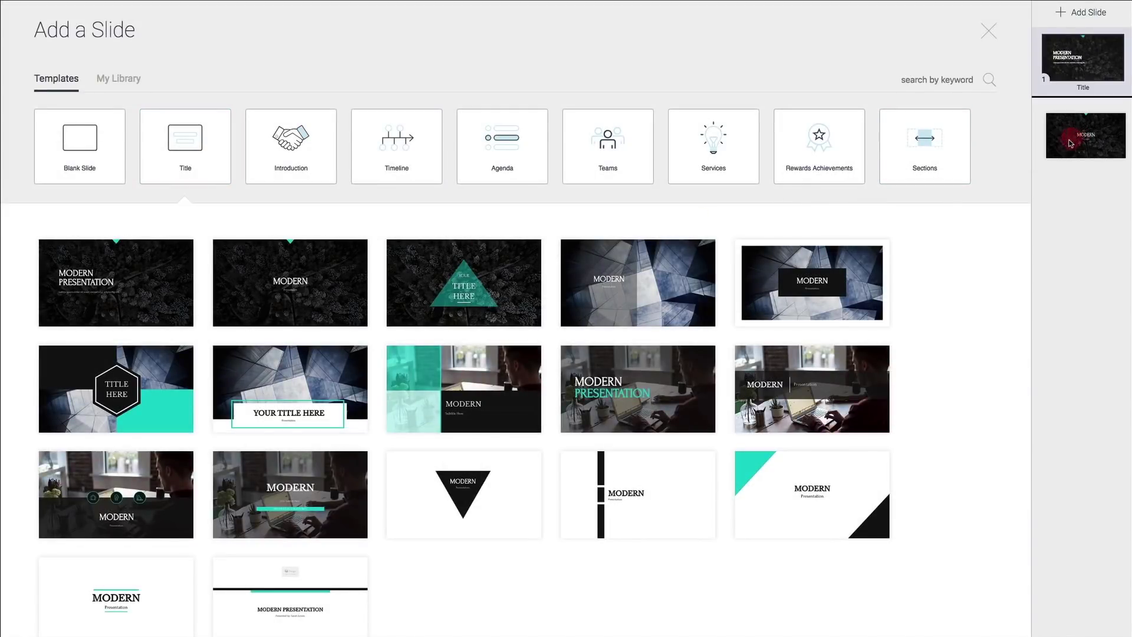
{"action": "left_click", "coordinate": [1050, 43]}
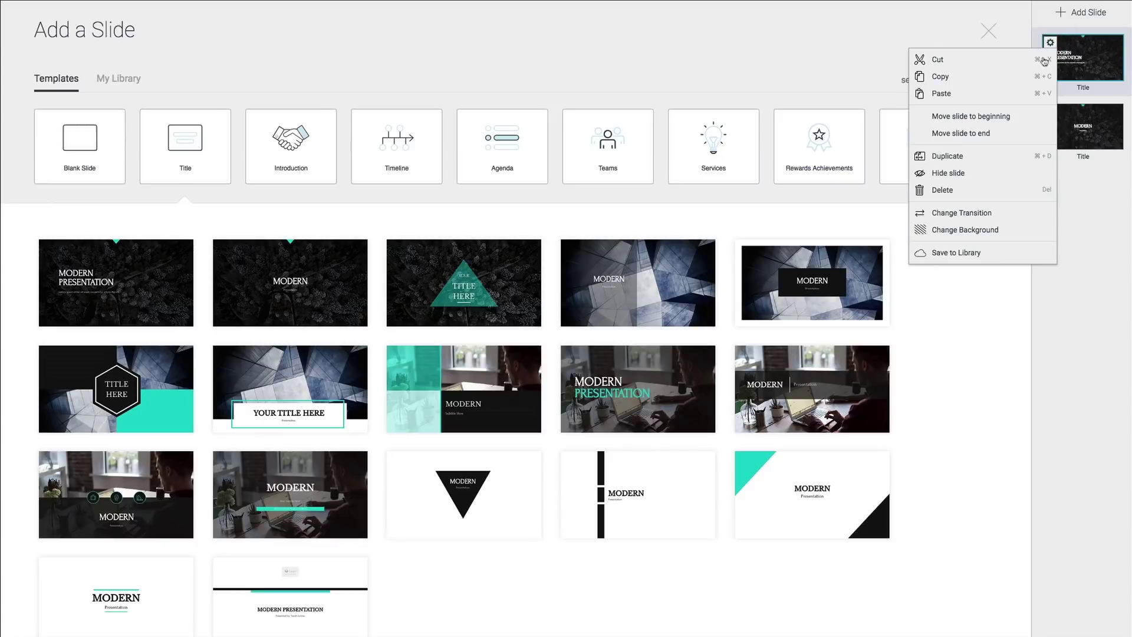
{"action": "left_click", "coordinate": [980, 190]}
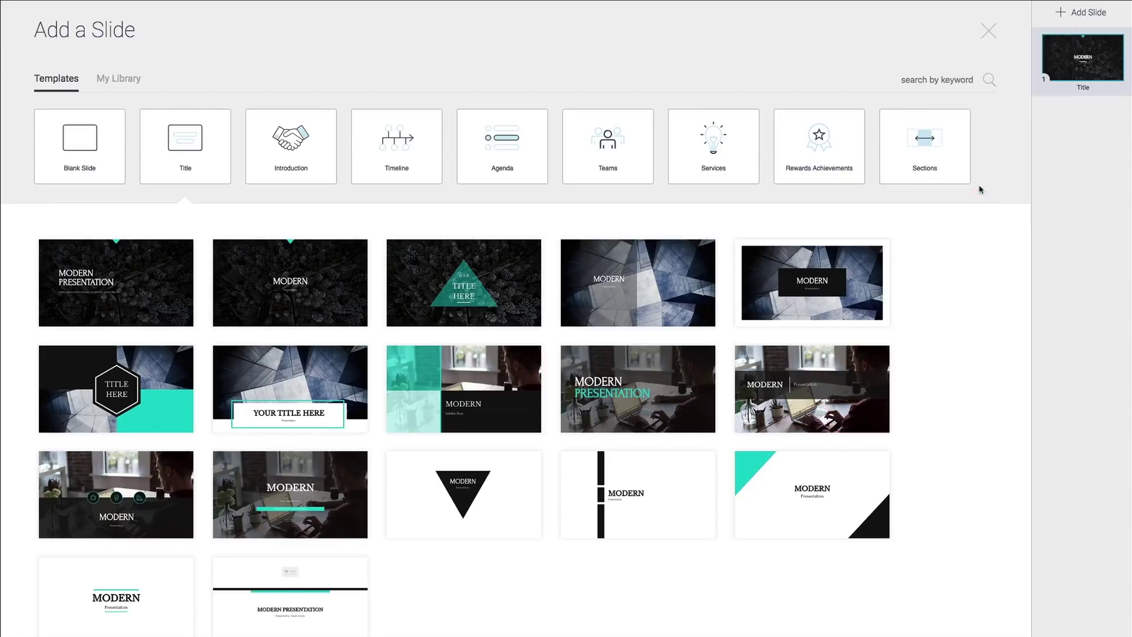
Add a Welcome introduction slide and the first Agenda template as slide 3.
{"action": "left_click", "coordinate": [291, 151]}
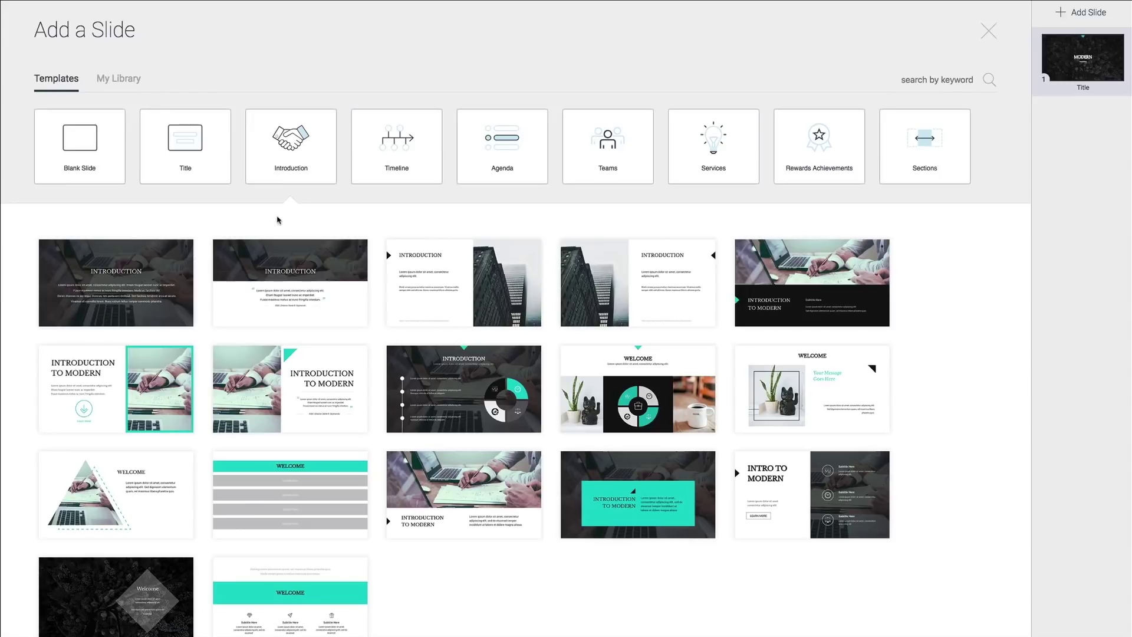
{"action": "left_click_drag", "start_coordinate": [290, 278], "coordinate": [1083, 121]}
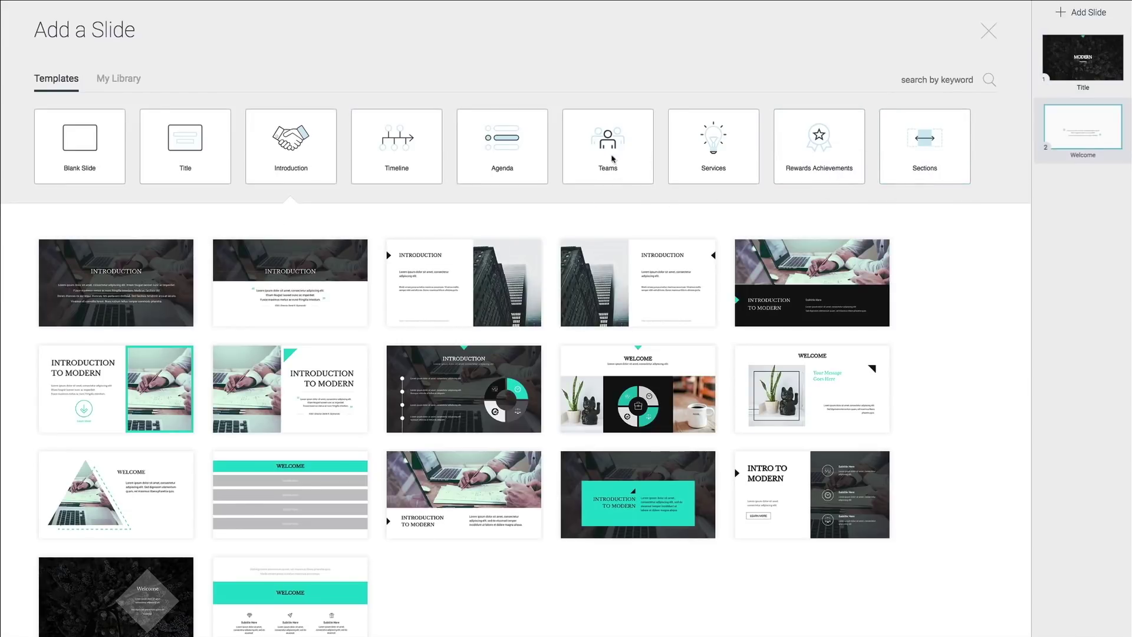
{"action": "left_click", "coordinate": [511, 160]}
{"action": "left_click_drag", "start_coordinate": [116, 283], "coordinate": [1076, 204]}
Add a Services slide and a Contact Us slide as slide 5.
{"action": "left_click", "coordinate": [711, 150]}
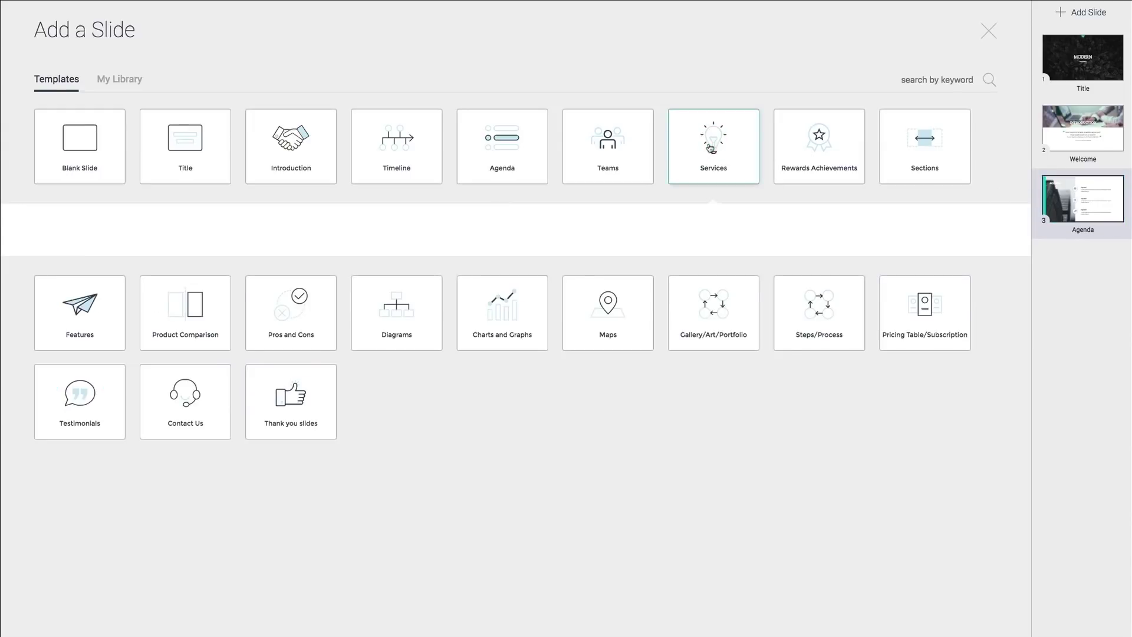
{"action": "left_click_drag", "start_coordinate": [177, 465], "coordinate": [1055, 295]}
{"action": "left_click", "coordinate": [715, 131]}
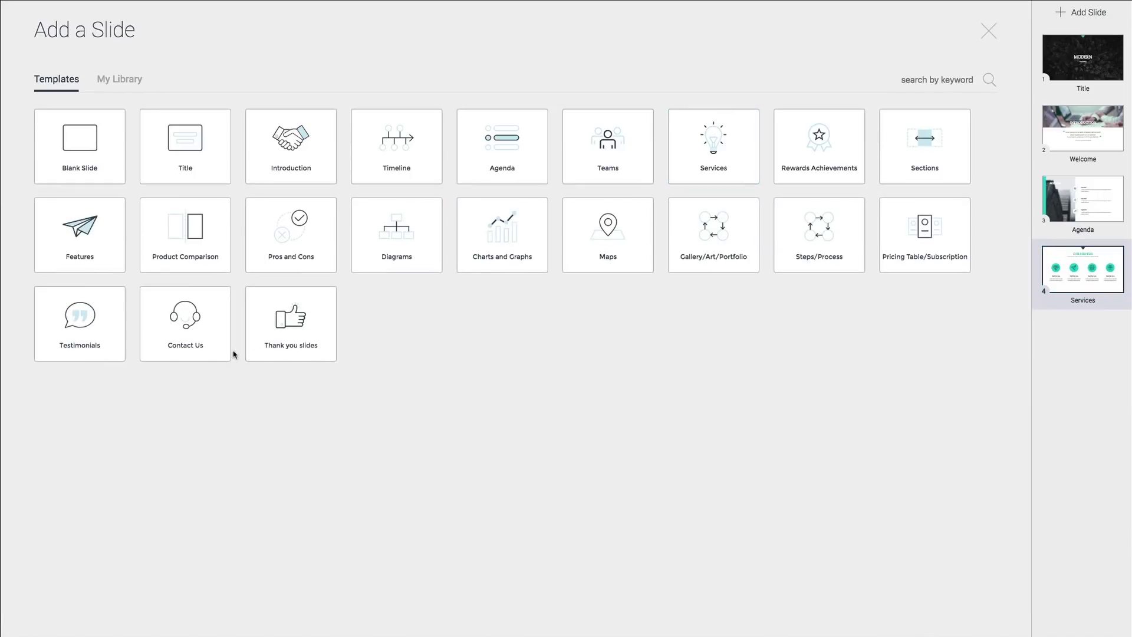
{"action": "left_click", "coordinate": [192, 347]}
{"action": "left_click_drag", "start_coordinate": [466, 566], "coordinate": [1055, 360]}
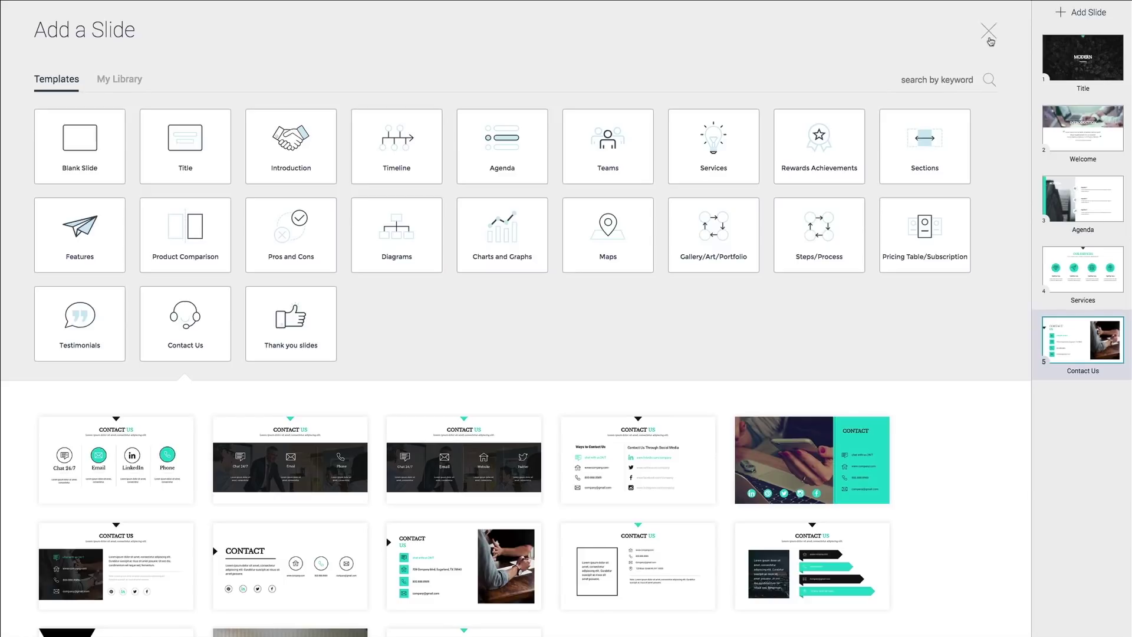
{"action": "left_click", "coordinate": [989, 33]}
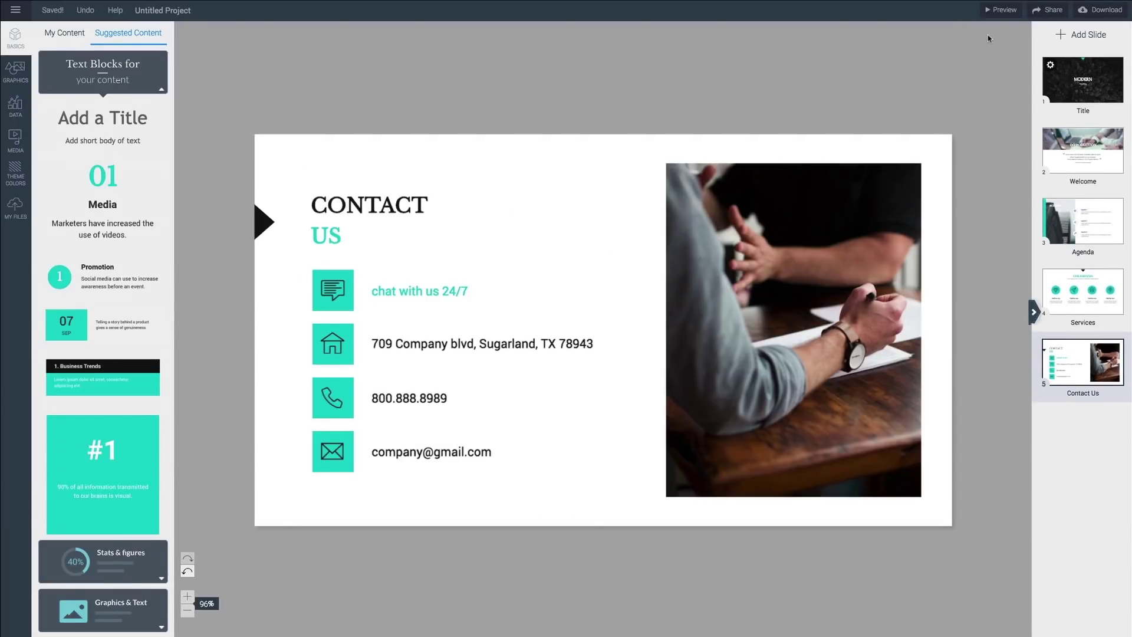
On the Agenda slide, try crimson, yellow and teal theme palettes, then revert to Default.
{"action": "left_click", "coordinate": [1083, 82]}
{"action": "left_click", "coordinate": [1090, 154]}
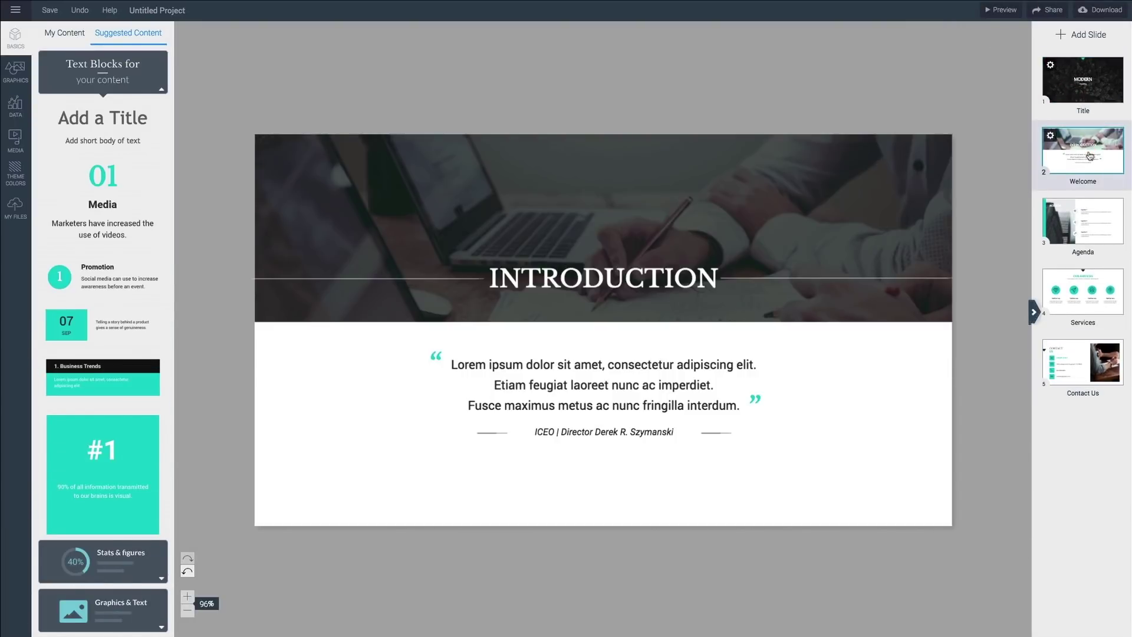
{"action": "left_click", "coordinate": [1092, 221]}
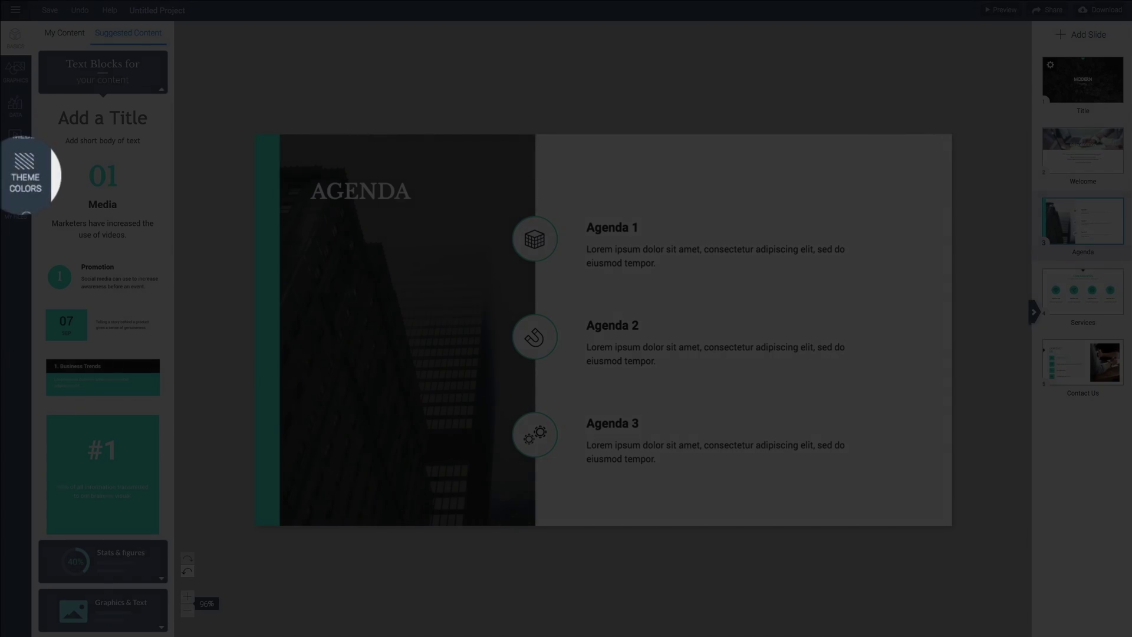
{"action": "left_click", "coordinate": [25, 174]}
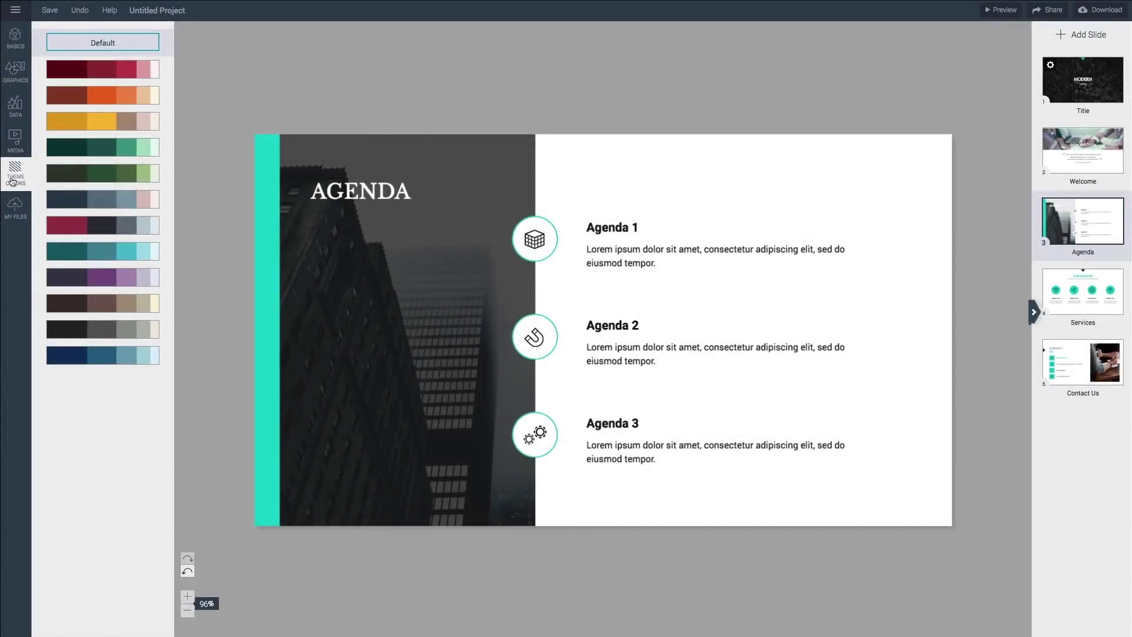
{"action": "left_click", "coordinate": [142, 71]}
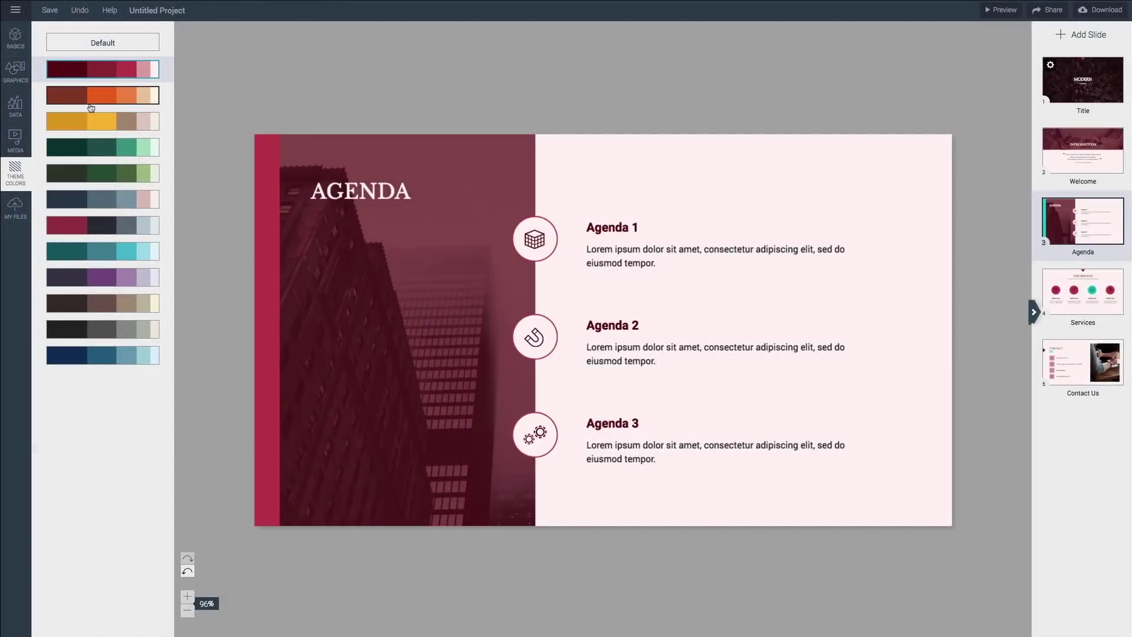
{"action": "left_click", "coordinate": [79, 123]}
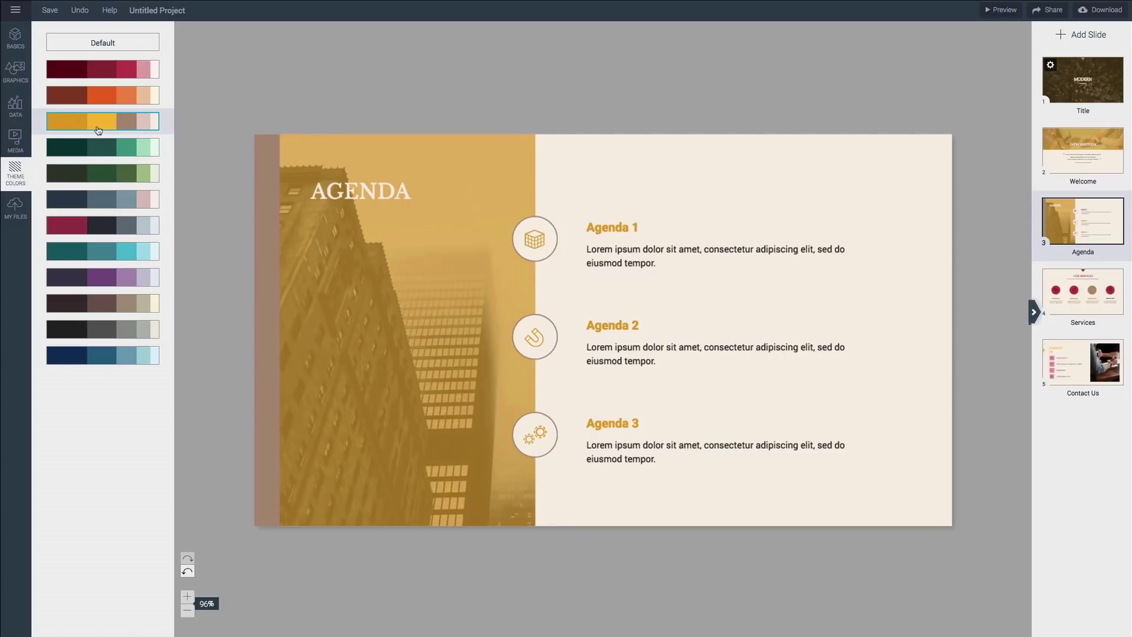
{"action": "left_click", "coordinate": [98, 253]}
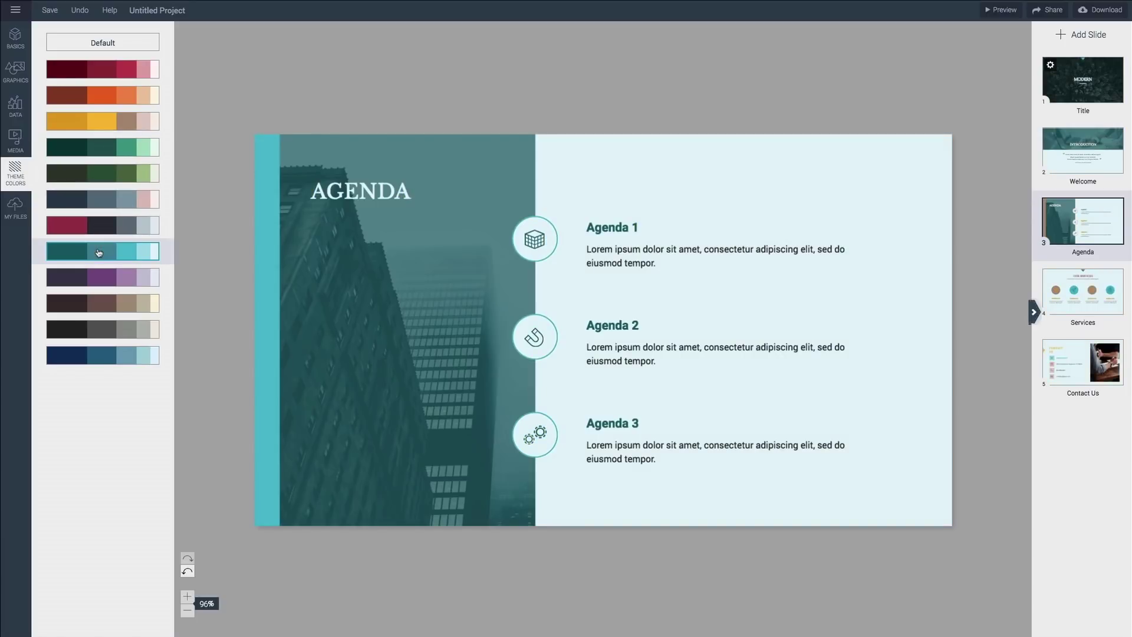
{"action": "left_click", "coordinate": [103, 40]}
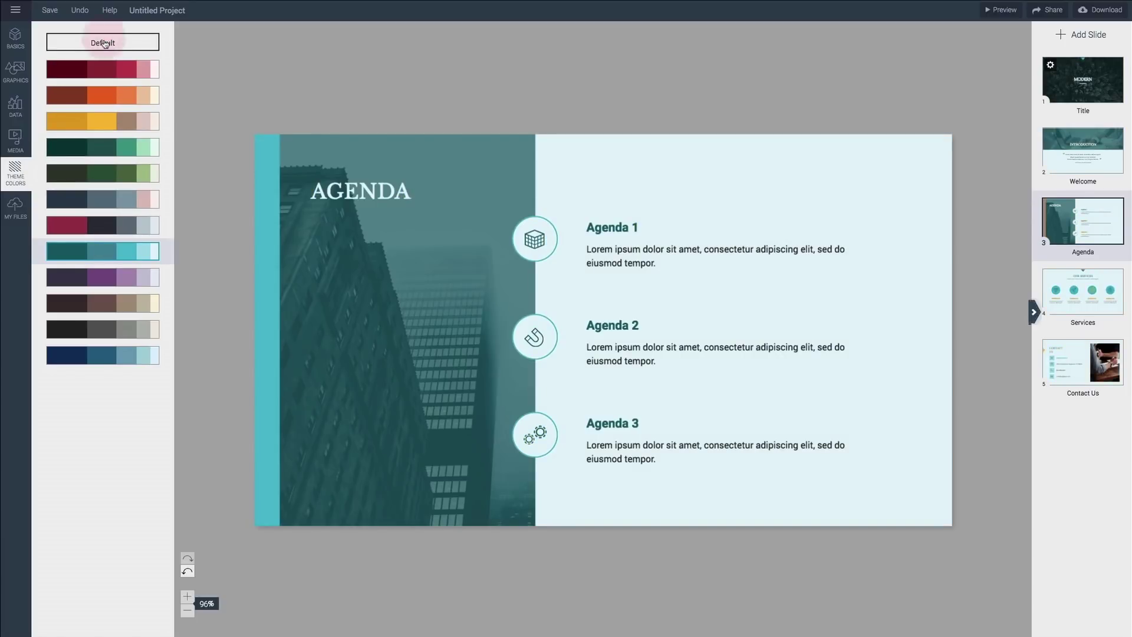
Recolour the Agenda slide's teal vertical accent bar purple using a pasted hex value.
{"action": "left_click", "coordinate": [264, 160]}
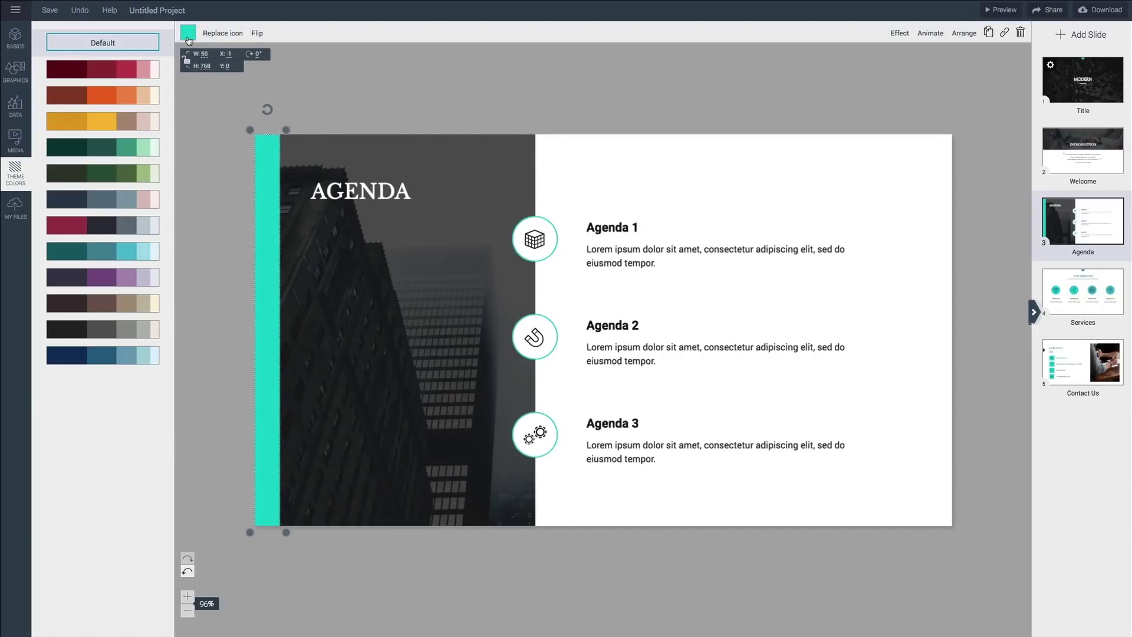
{"action": "left_click", "coordinate": [252, 156]}
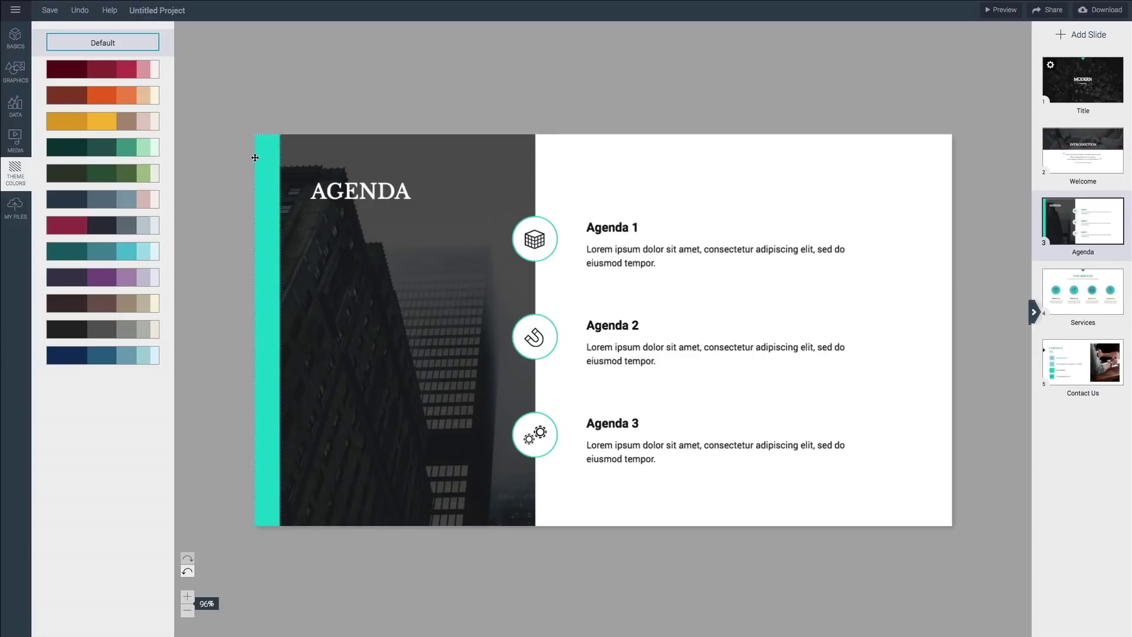
{"action": "left_click", "coordinate": [264, 160]}
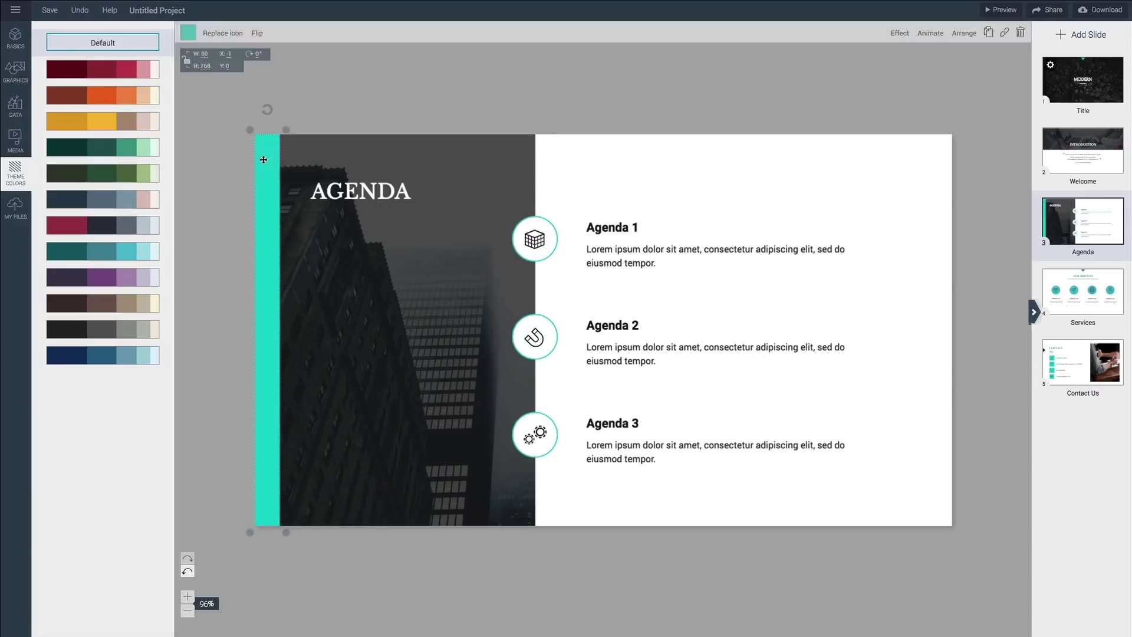
{"action": "left_click", "coordinate": [189, 35]}
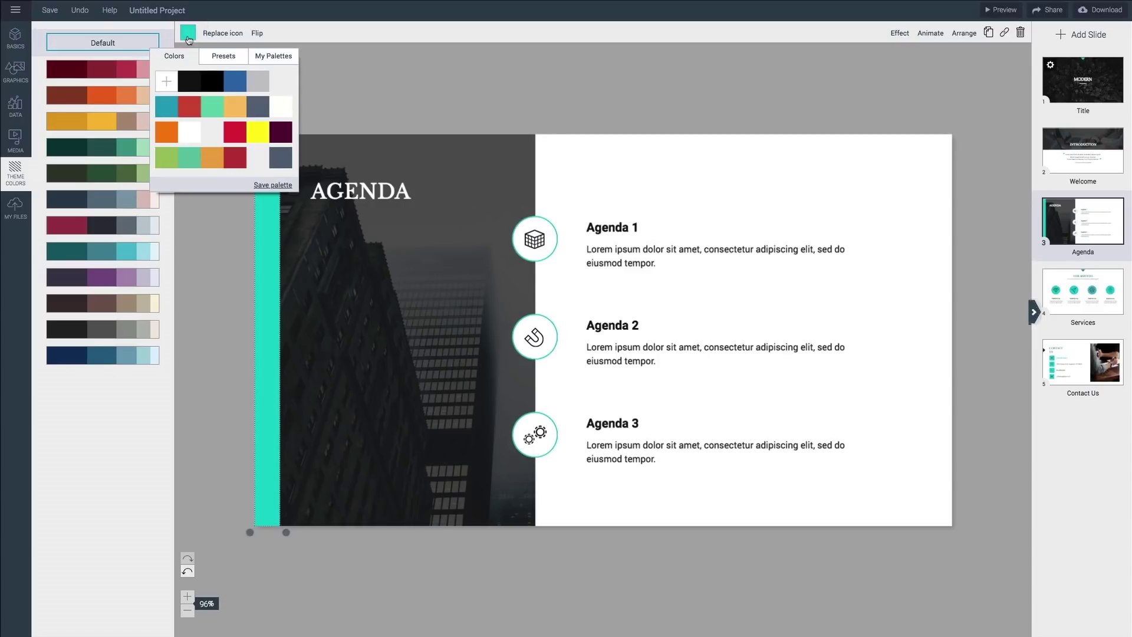
{"action": "left_click", "coordinate": [166, 81]}
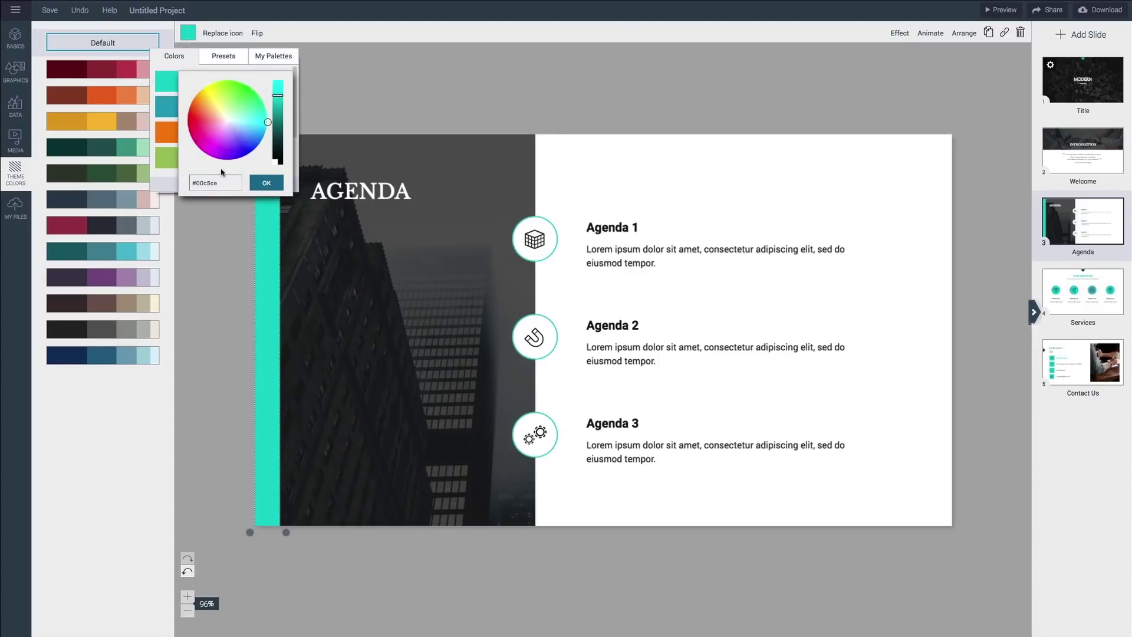
{"action": "left_click", "coordinate": [226, 184]}
{"action": "key", "text": "ctrl+v"}
{"action": "left_click", "coordinate": [266, 183]}
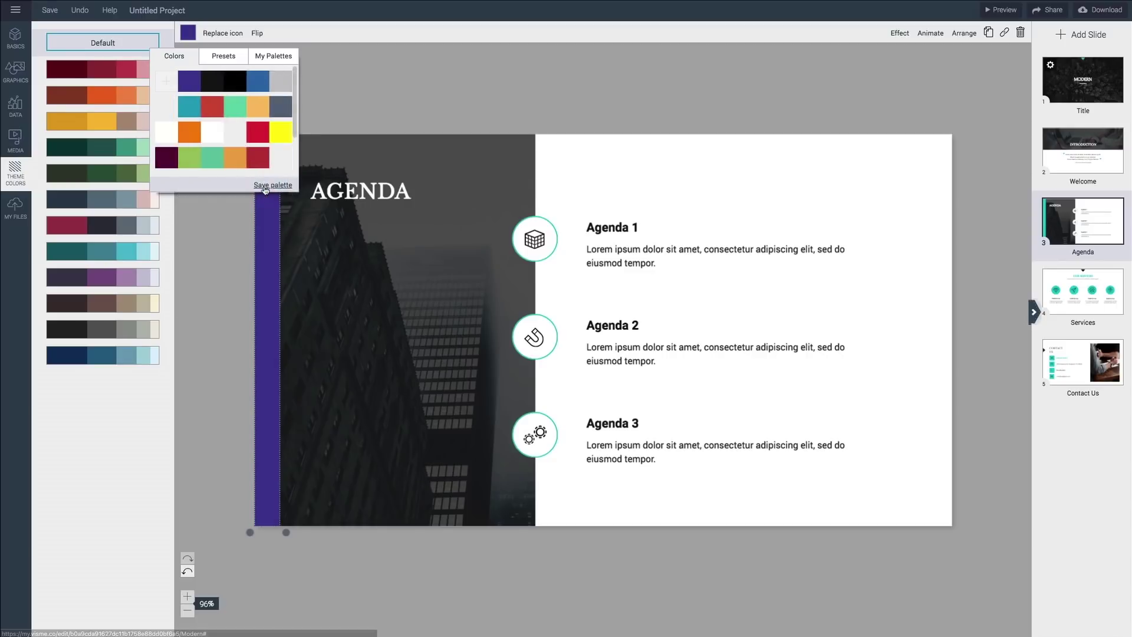
{"action": "left_click", "coordinate": [335, 105]}
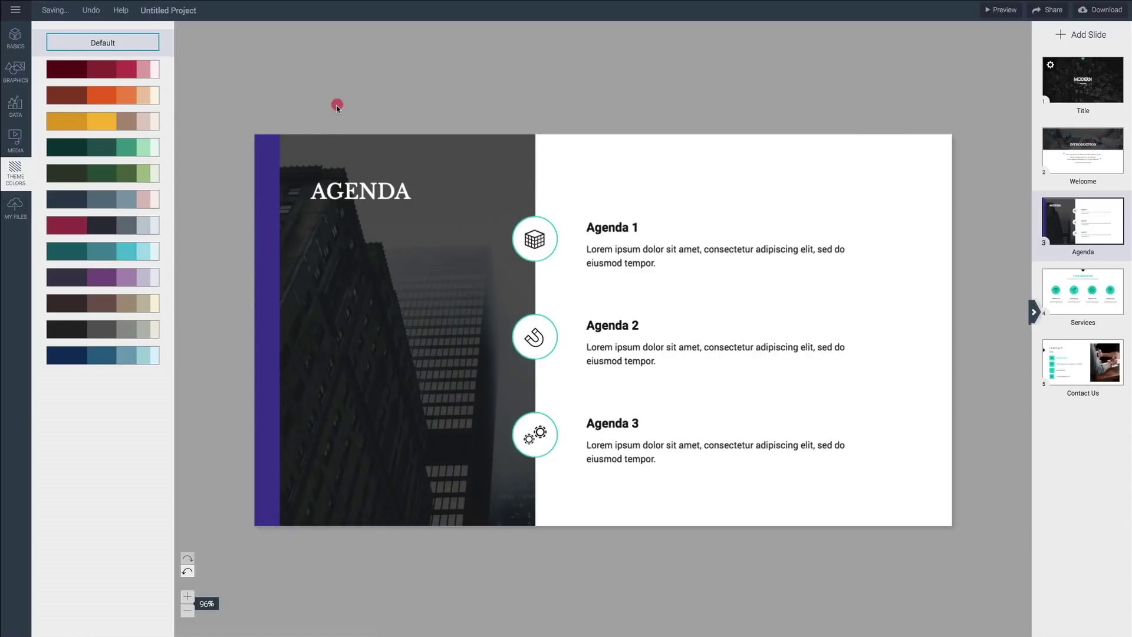
Give the building photo a 70% purple colour overlay and replace all black text with purple.
{"action": "left_click", "coordinate": [339, 155]}
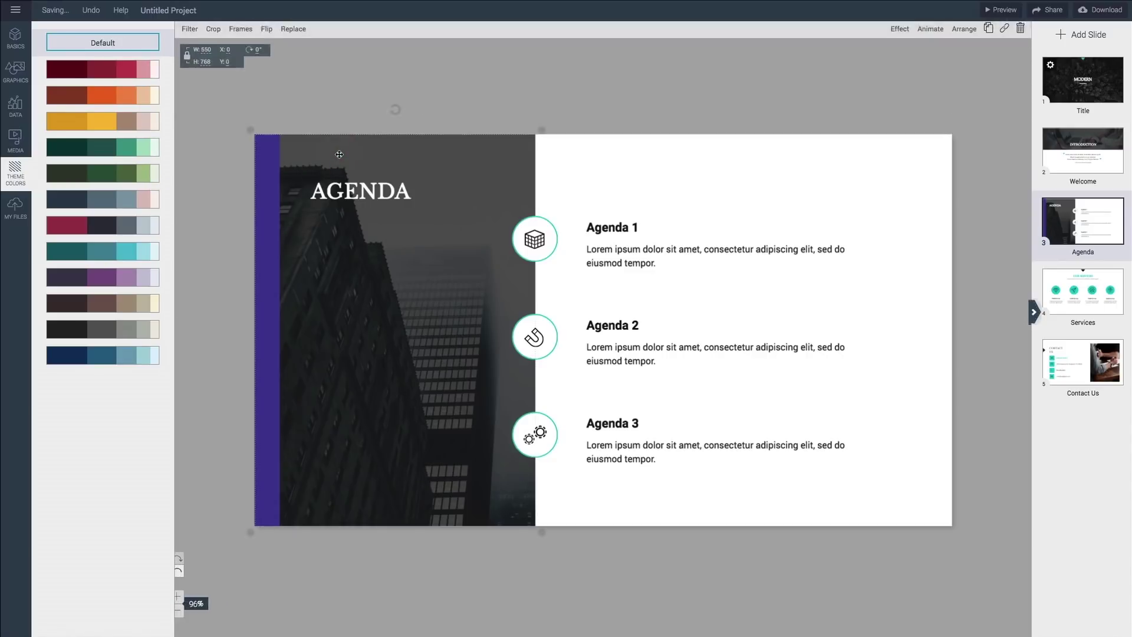
{"action": "left_click", "coordinate": [190, 33]}
{"action": "left_click", "coordinate": [248, 123]}
{"action": "left_click", "coordinate": [280, 169]}
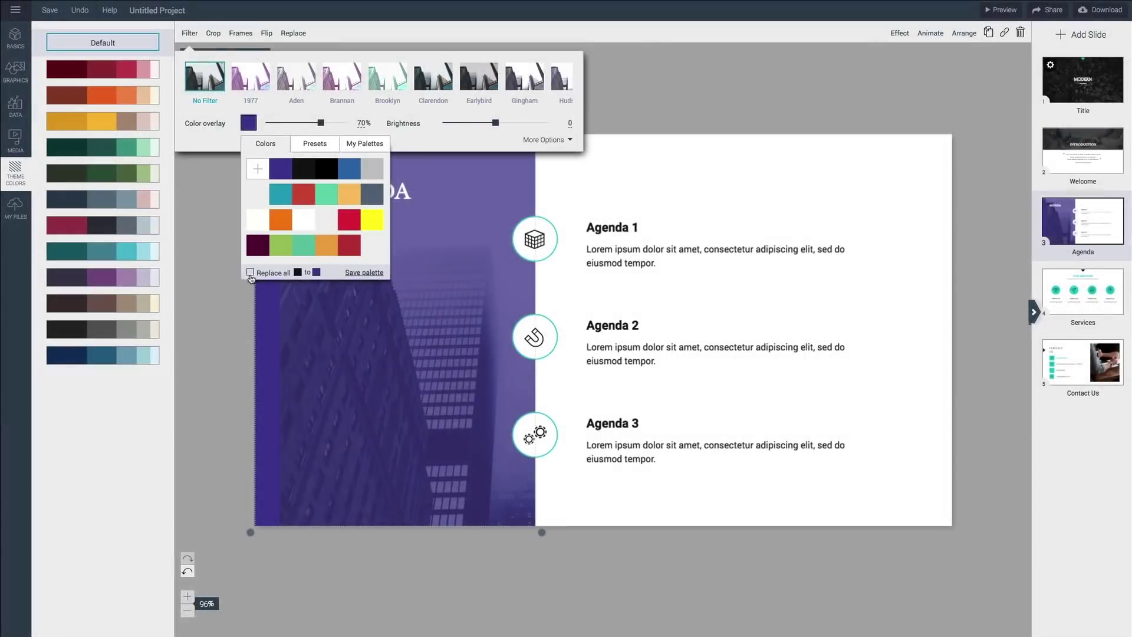
{"action": "left_click", "coordinate": [250, 272]}
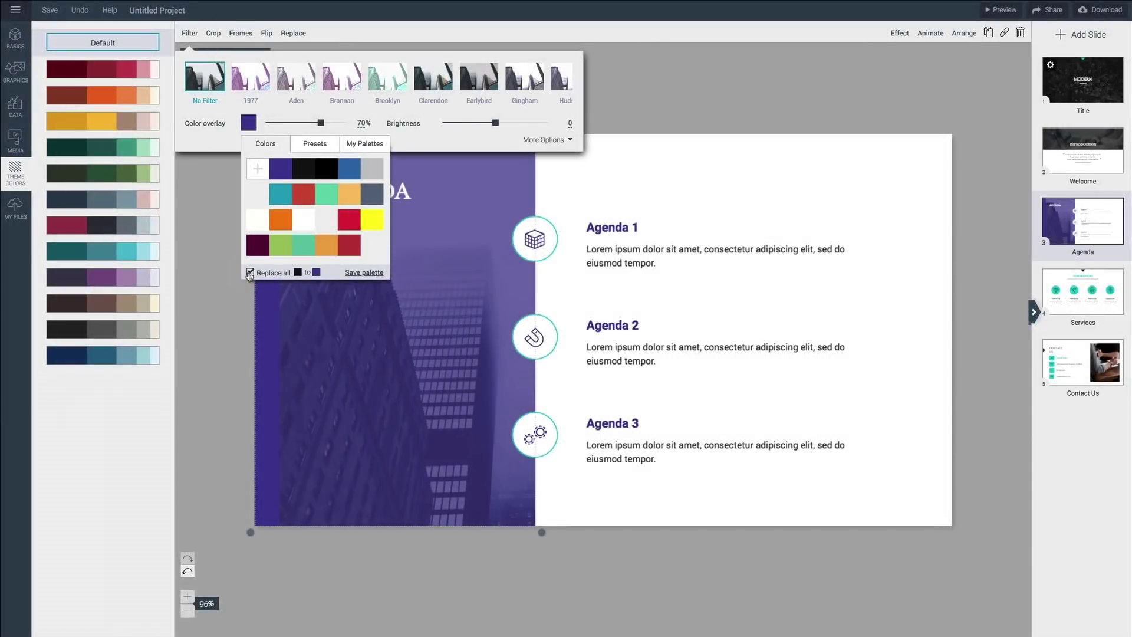
{"action": "left_click", "coordinate": [597, 179]}
Retitle the Title slide 'YOUNG ENTREPRENEURS' and set its font to Bebas Neue.
{"action": "left_click", "coordinate": [1073, 87]}
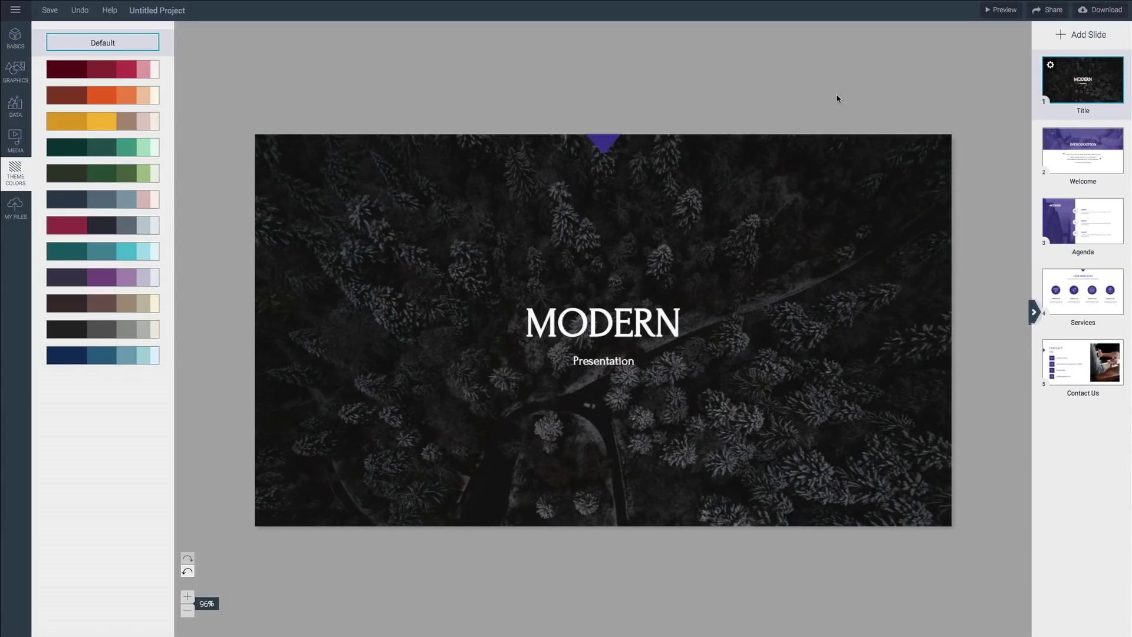
{"action": "double_click", "coordinate": [599, 325]}
{"action": "type", "text": "Y"}
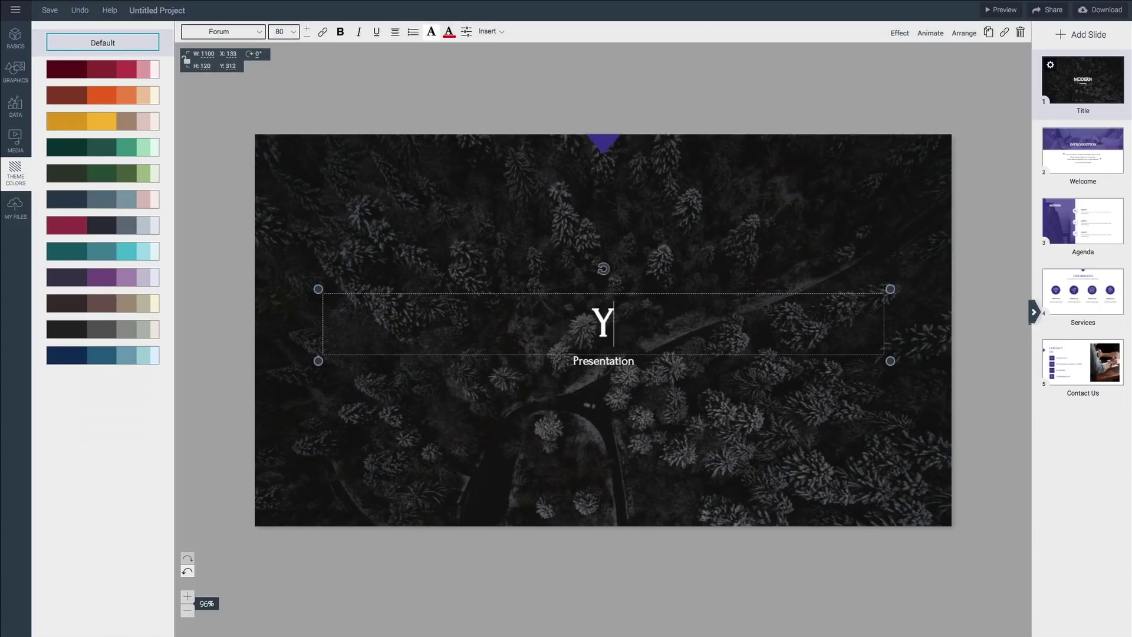
{"action": "type", "text": "OUNG ENTREPRENEURS"}
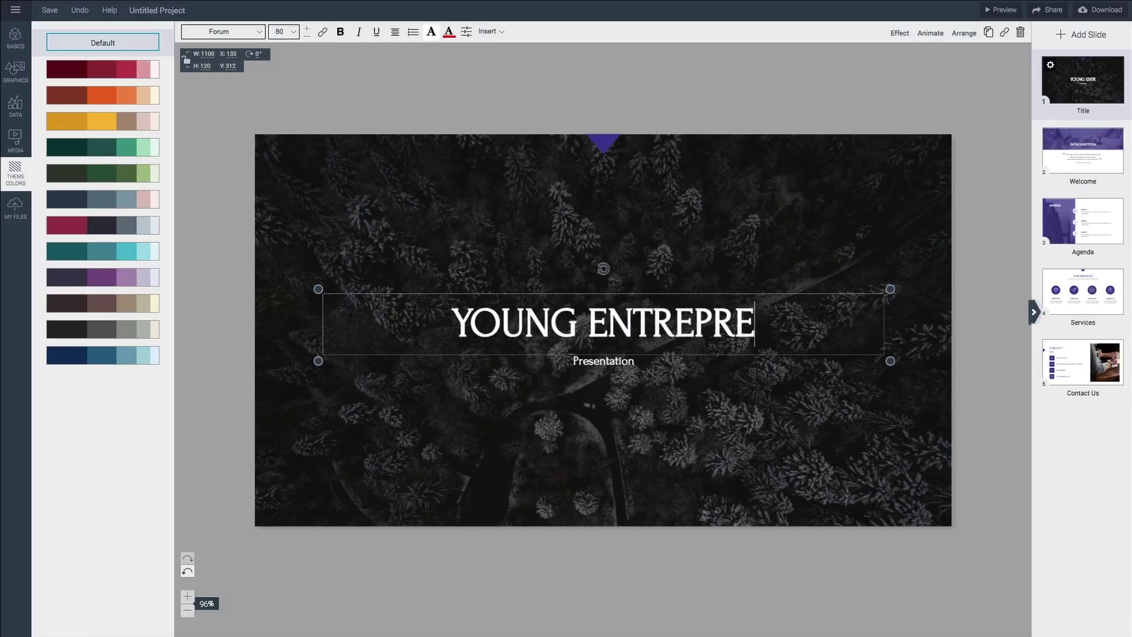
{"action": "left_click", "coordinate": [249, 31]}
{"action": "left_click_drag", "start_coordinate": [290, 69], "coordinate": [291, 74]}
{"action": "left_click", "coordinate": [255, 180]}
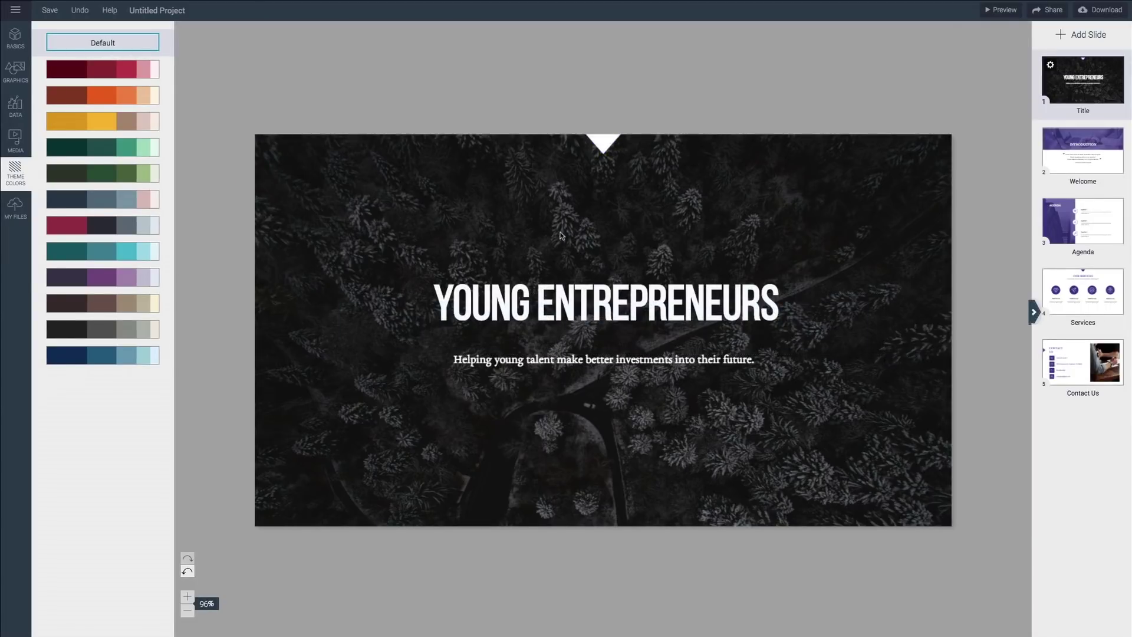
Replace the Title slide background with the uploaded laptop photo.
{"action": "left_click", "coordinate": [432, 231]}
{"action": "left_click", "coordinate": [243, 36]}
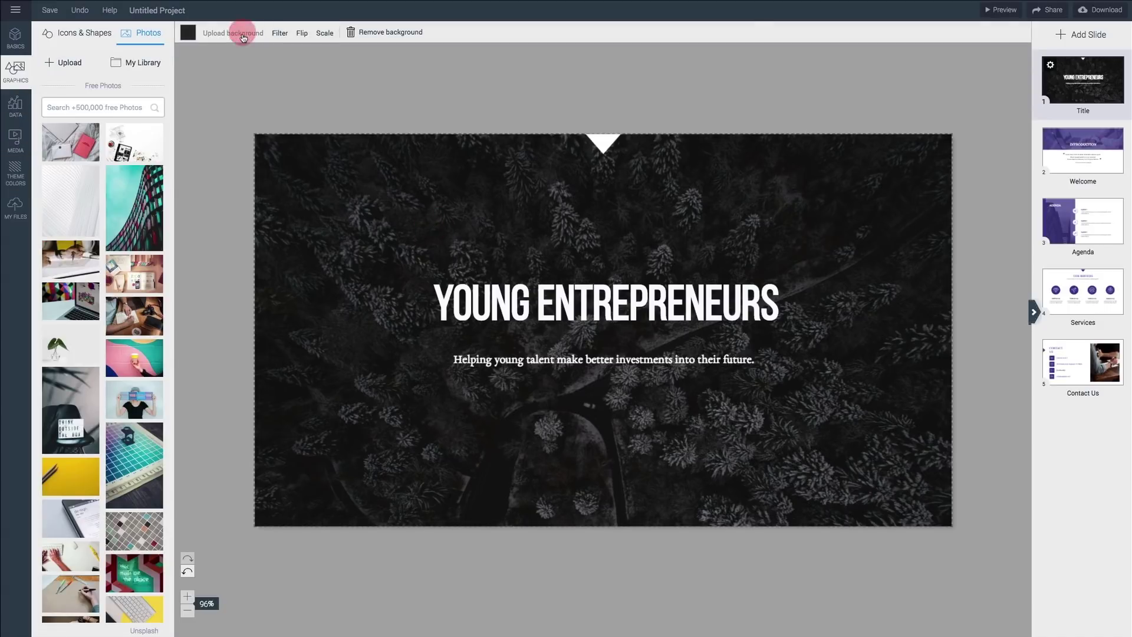
{"action": "left_click", "coordinate": [524, 83]}
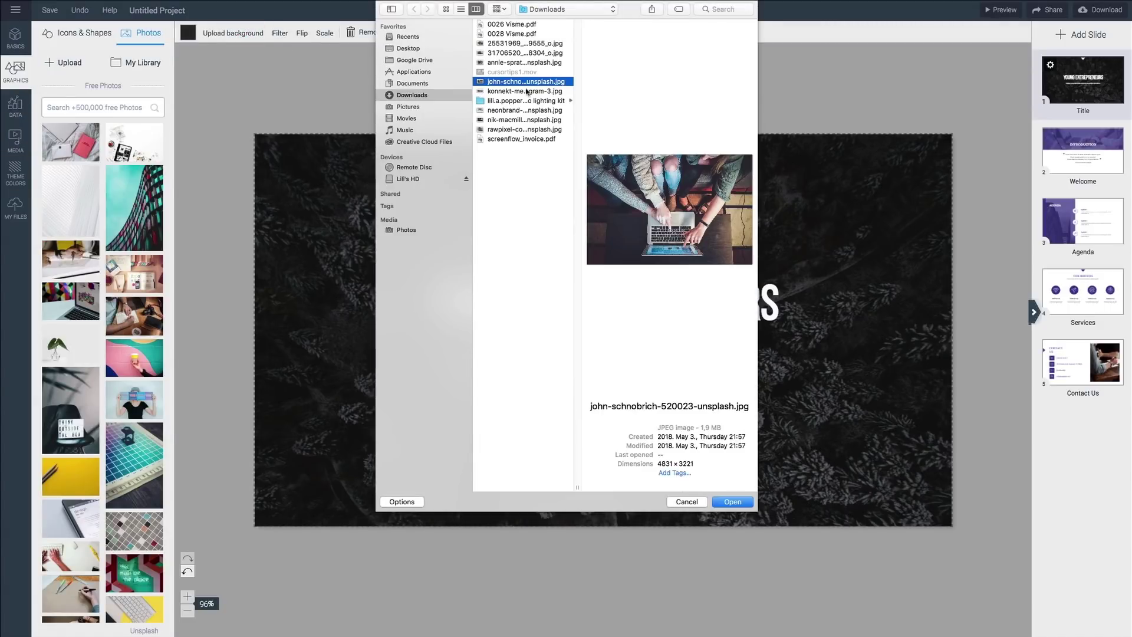
{"action": "left_click", "coordinate": [732, 500]}
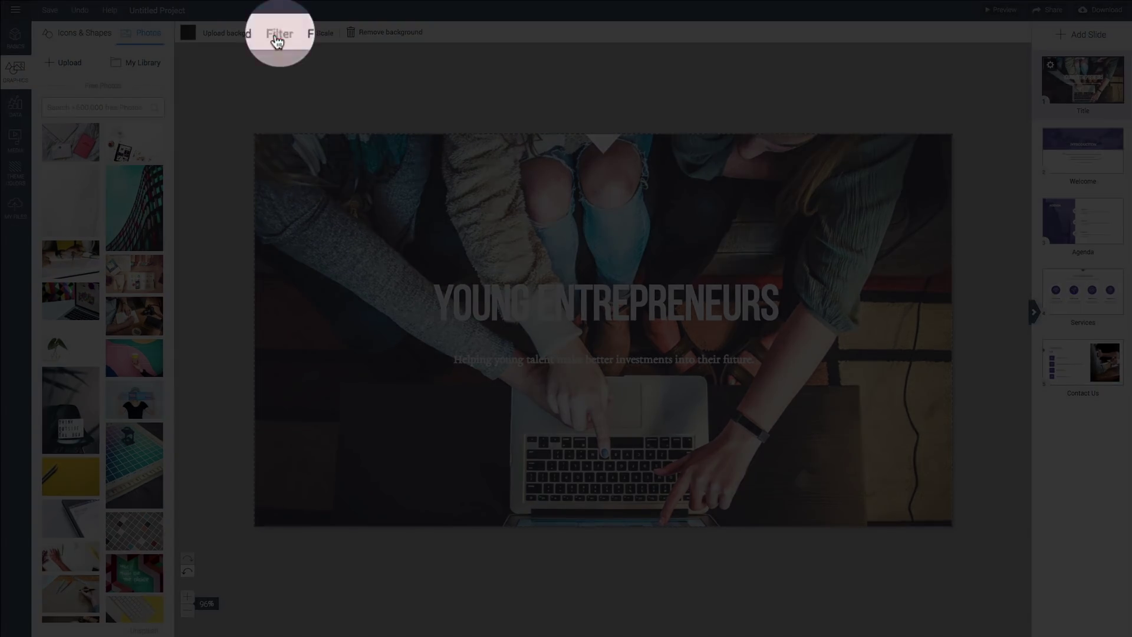
Tint the laptop background with a purple colour overlay at 75%.
{"action": "left_click", "coordinate": [280, 33]}
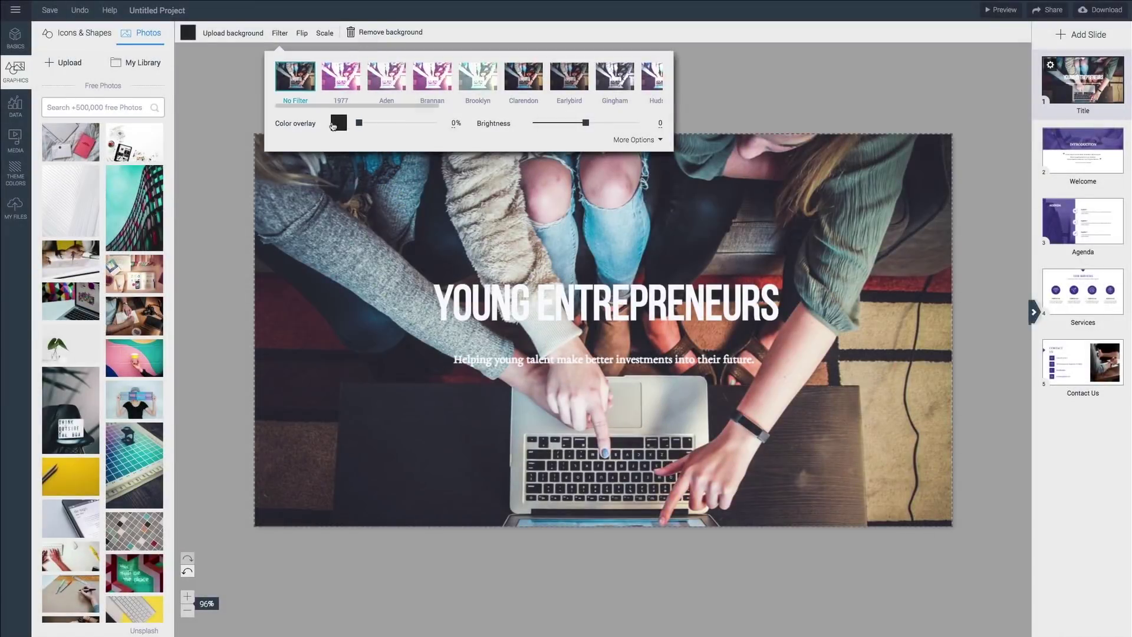
{"action": "left_click", "coordinate": [339, 123]}
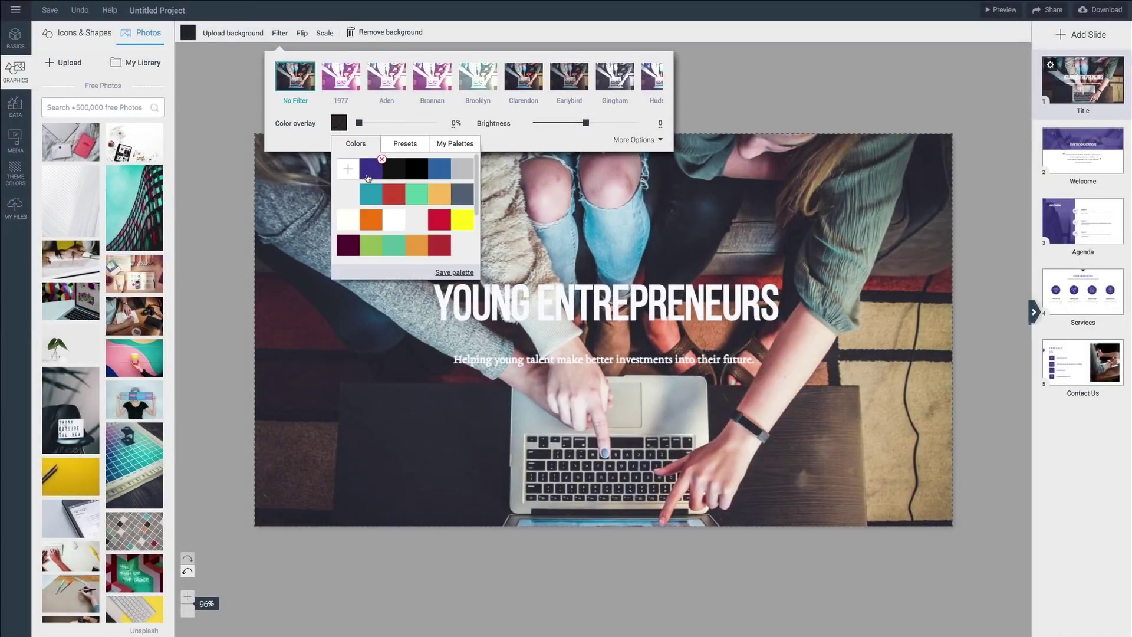
{"action": "left_click", "coordinate": [368, 172]}
{"action": "left_click_drag", "start_coordinate": [359, 122], "coordinate": [408, 125]}
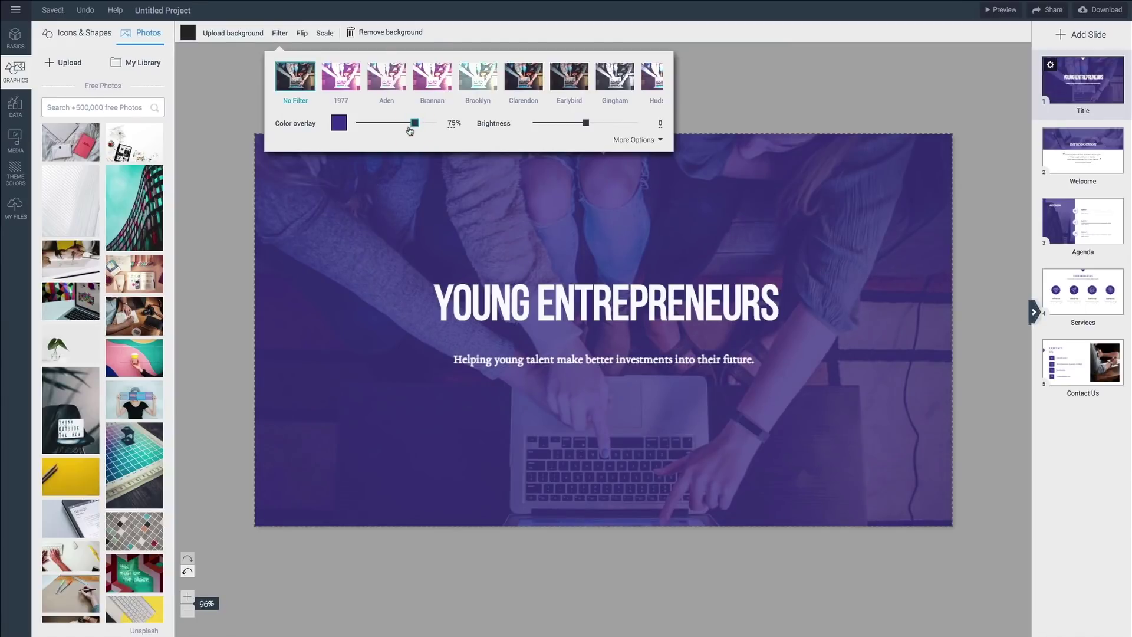
{"action": "left_click", "coordinate": [561, 184]}
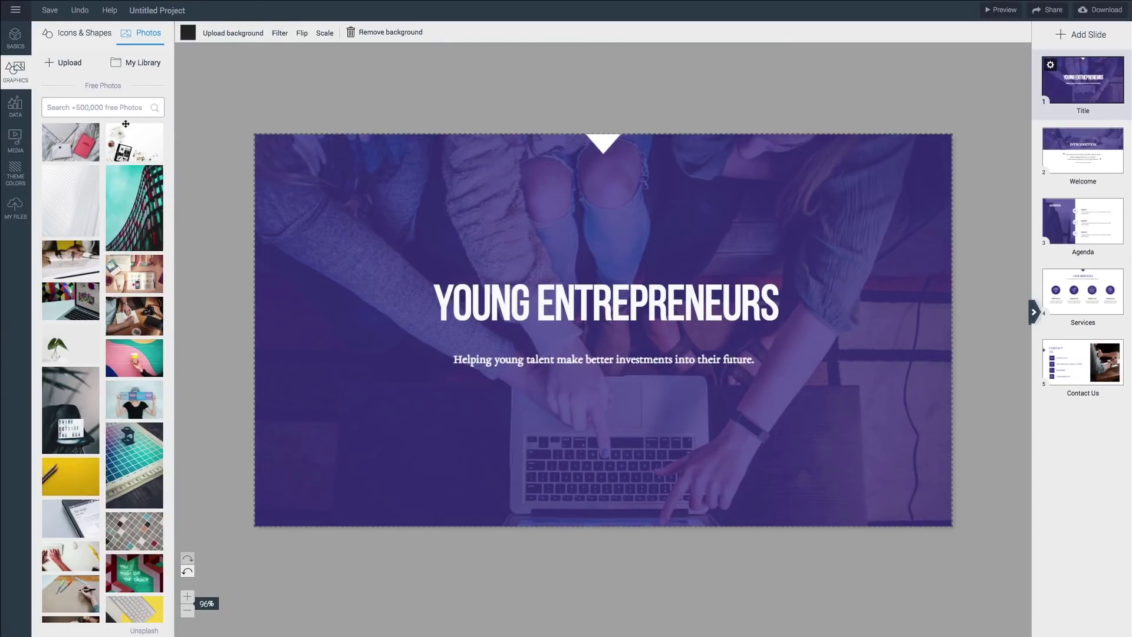
Search free photos for 'OFFICE' and drop an office photo as the Title slide background.
{"action": "left_click", "coordinate": [108, 110]}
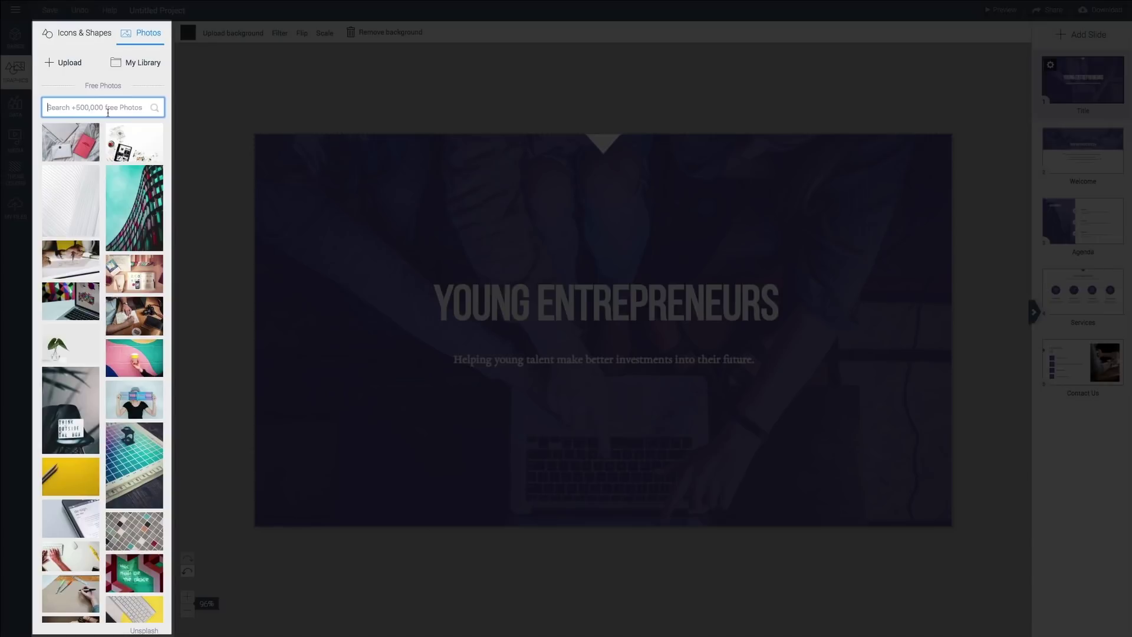
{"action": "type", "text": "OFFICE"}
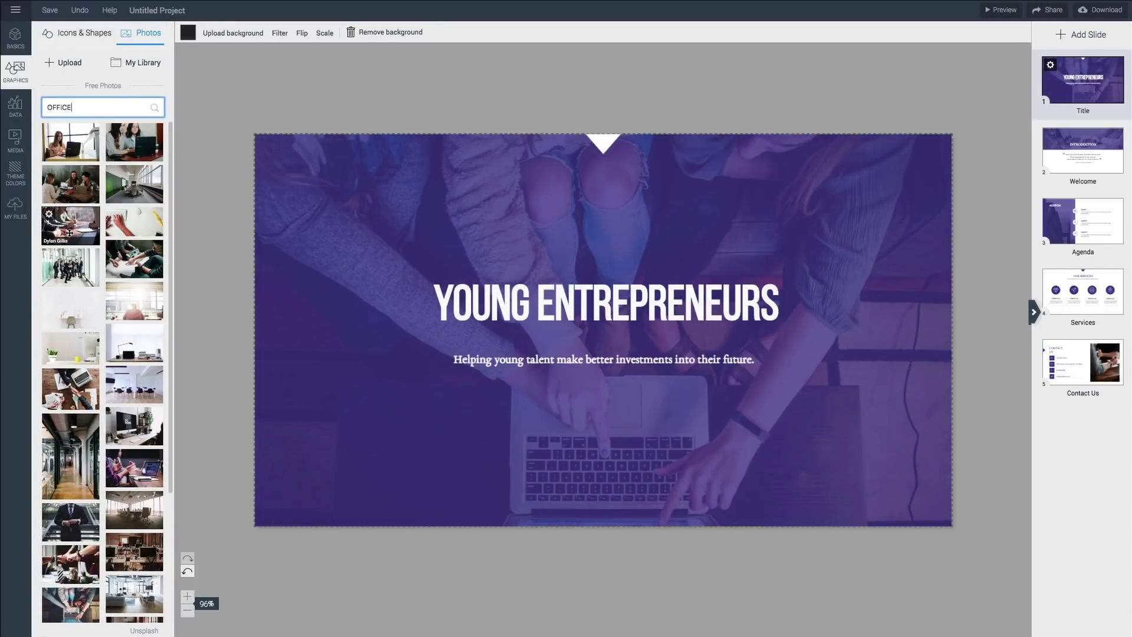
{"action": "left_click_drag", "start_coordinate": [68, 232], "coordinate": [345, 234]}
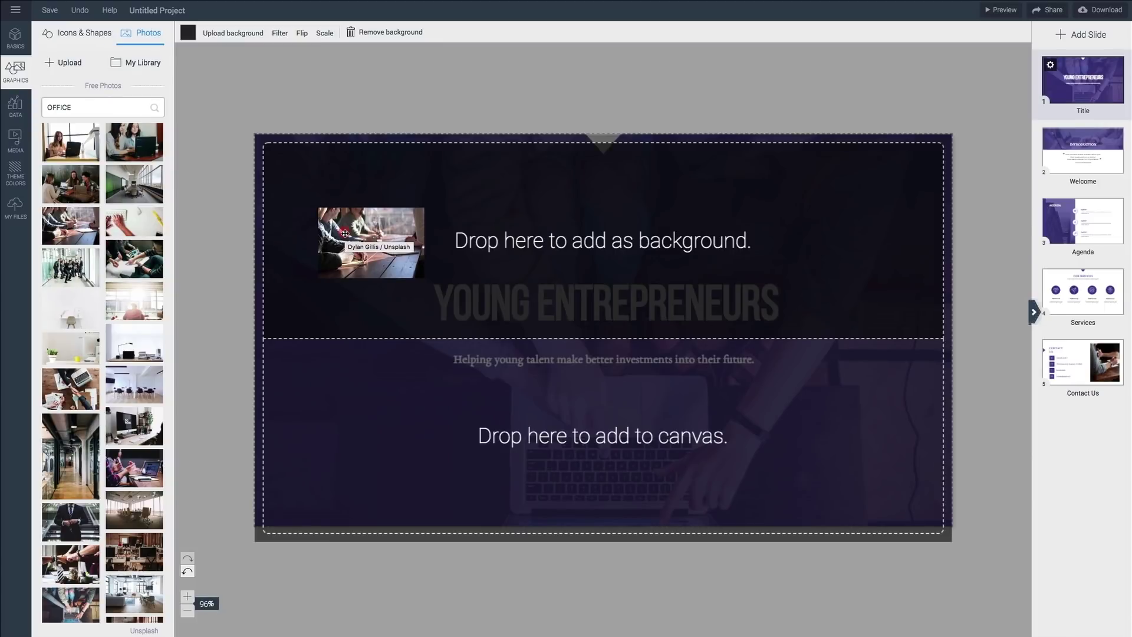
{"action": "left_click_drag", "start_coordinate": [345, 233], "coordinate": [333, 426]}
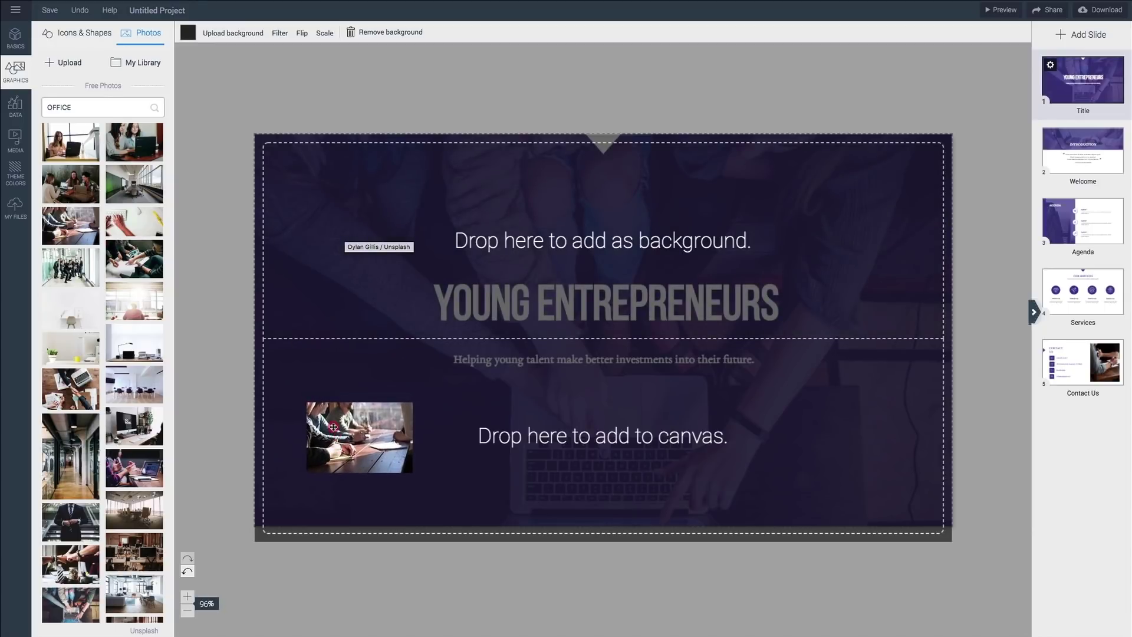
{"action": "left_click_drag", "start_coordinate": [334, 427], "coordinate": [330, 257]}
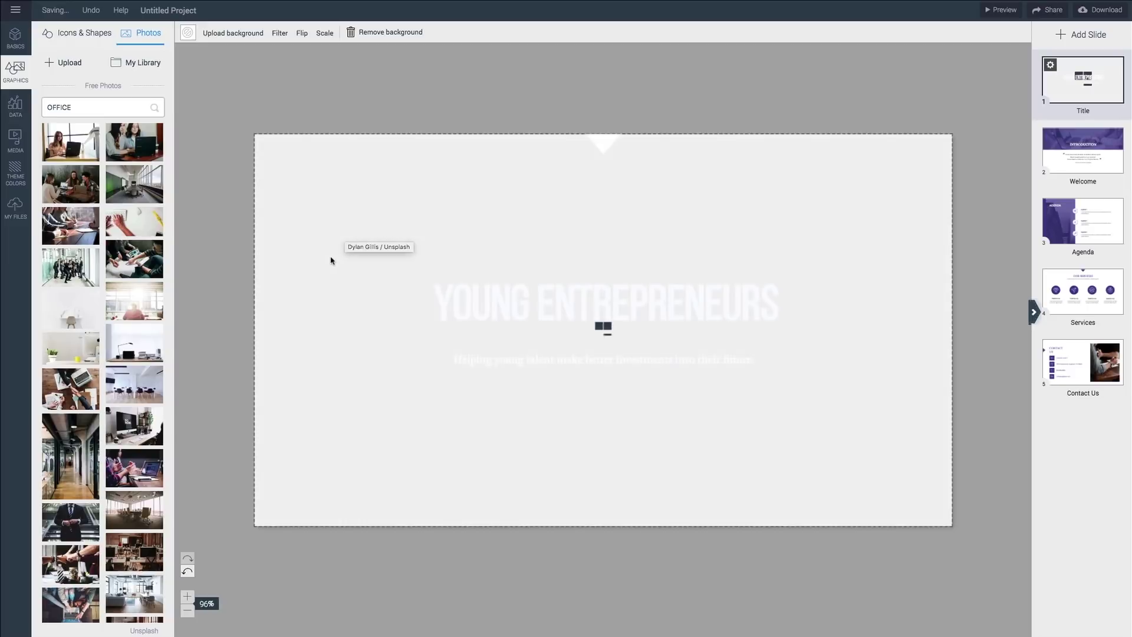
Replace the first Agenda item's icon with a 'user' person icon and enlarge it slightly.
{"action": "left_click", "coordinate": [1076, 221]}
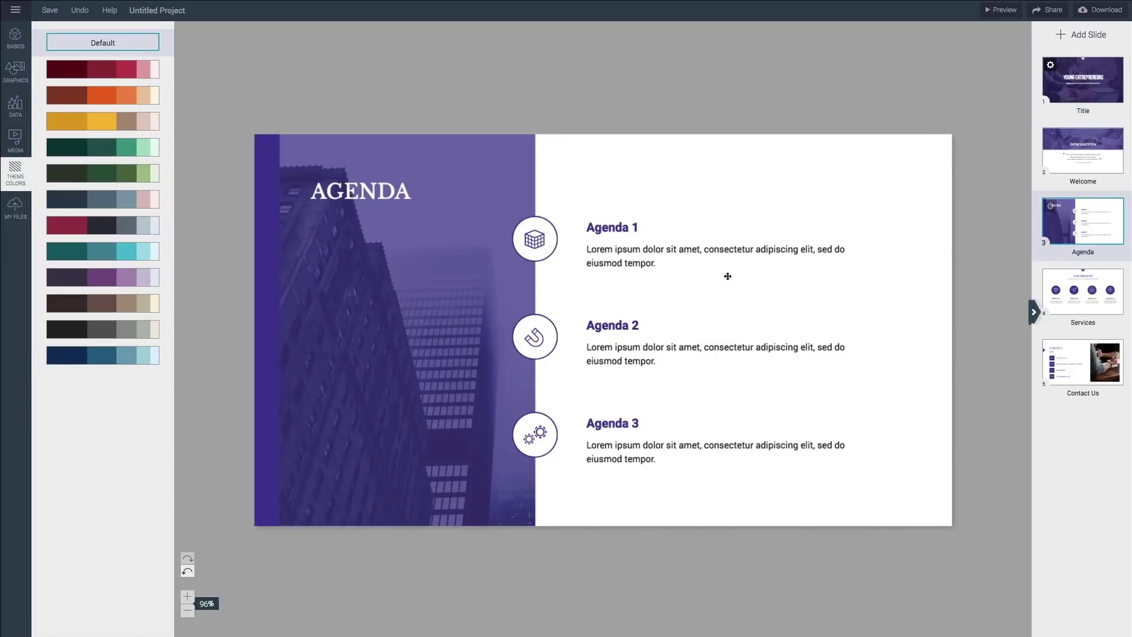
{"action": "left_click", "coordinate": [532, 247]}
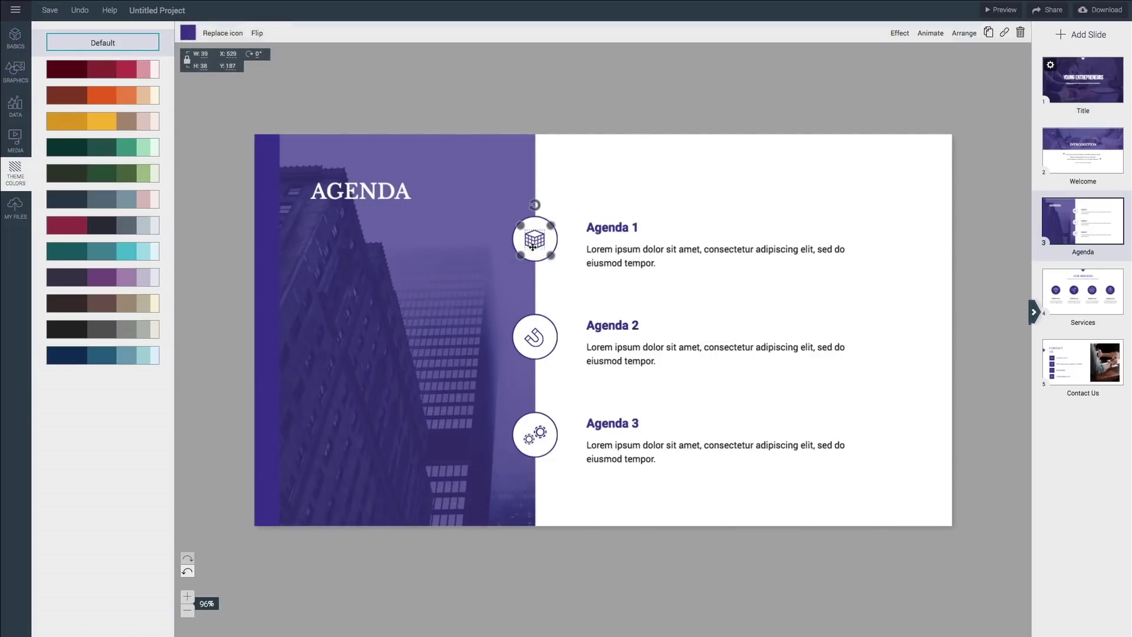
{"action": "left_click", "coordinate": [222, 33]}
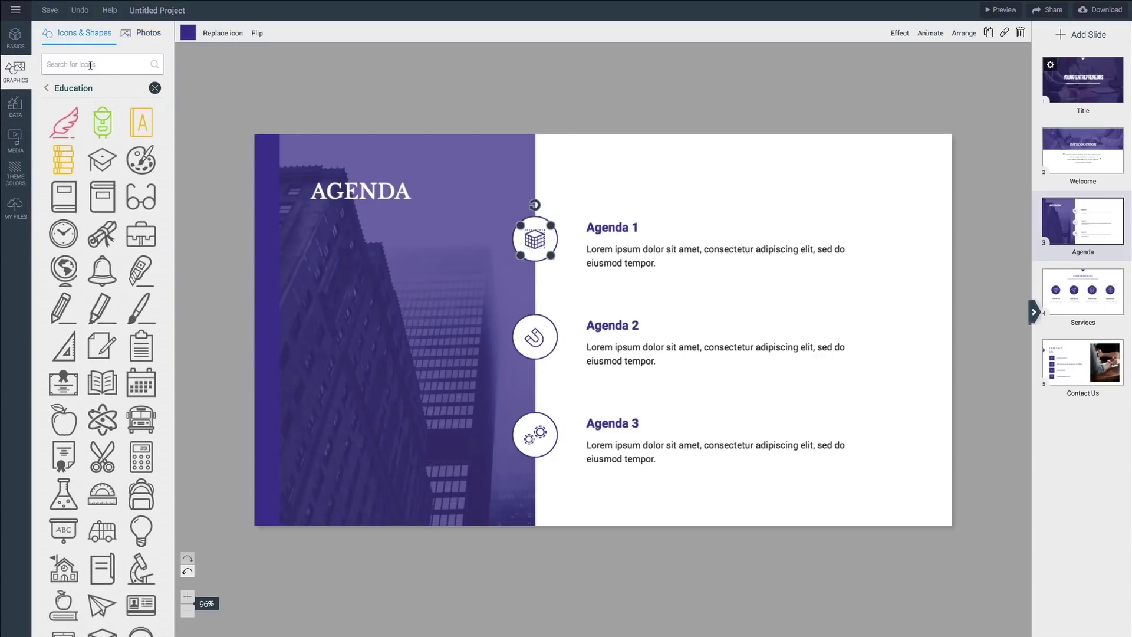
{"action": "left_click", "coordinate": [90, 65]}
{"action": "type", "text": "user"}
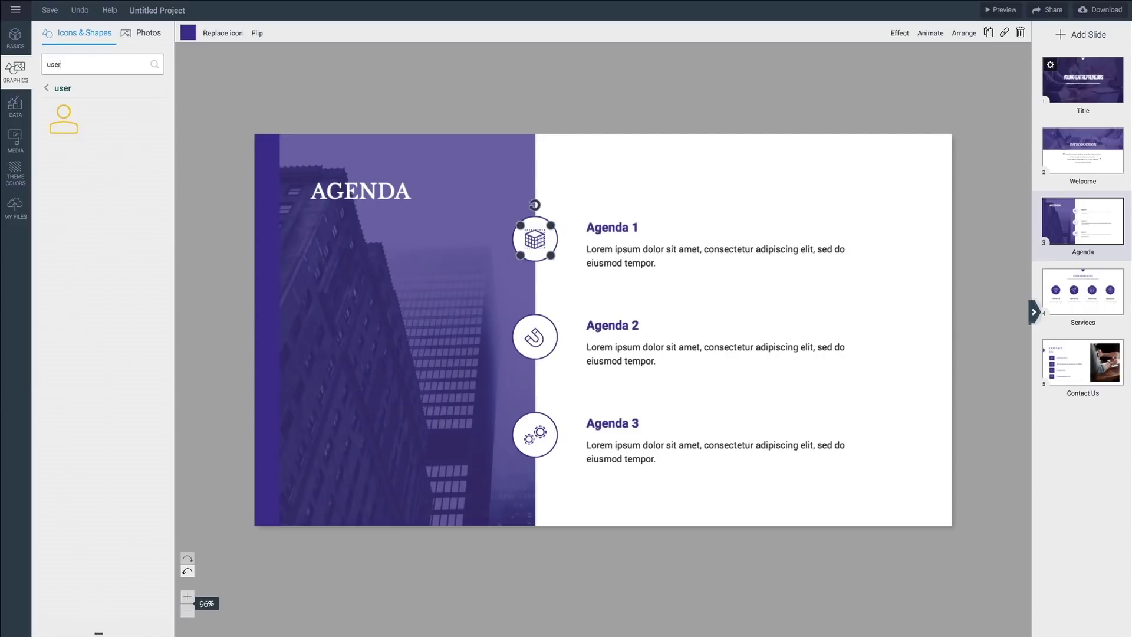
{"action": "left_click", "coordinate": [60, 127]}
{"action": "left_click_drag", "start_coordinate": [549, 255], "coordinate": [552, 258]}
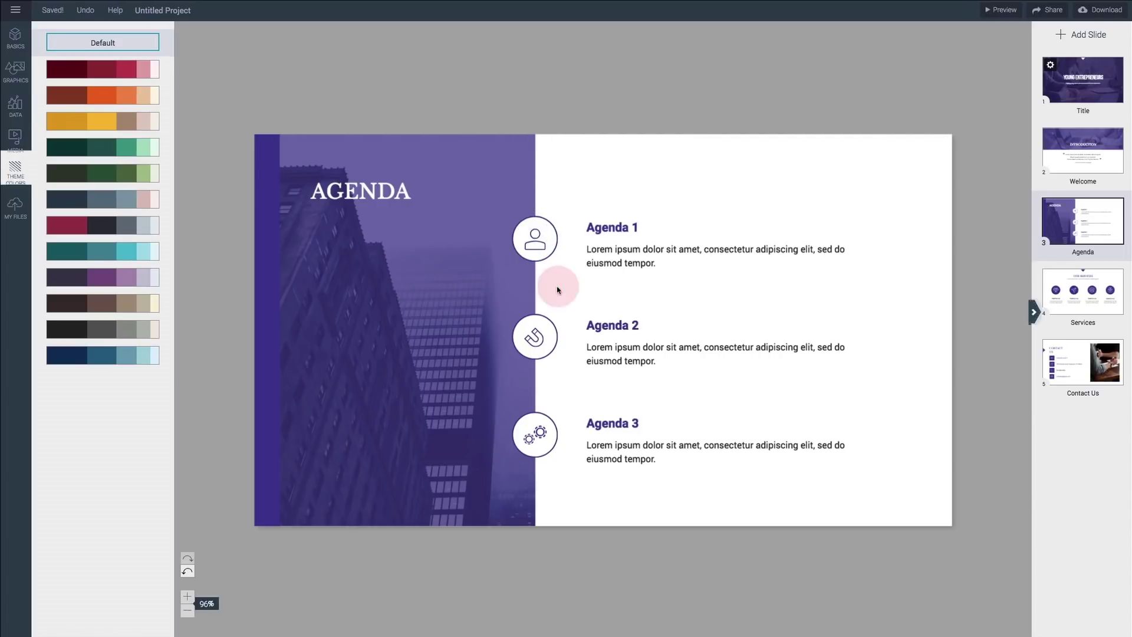
{"action": "left_click", "coordinate": [431, 321]}
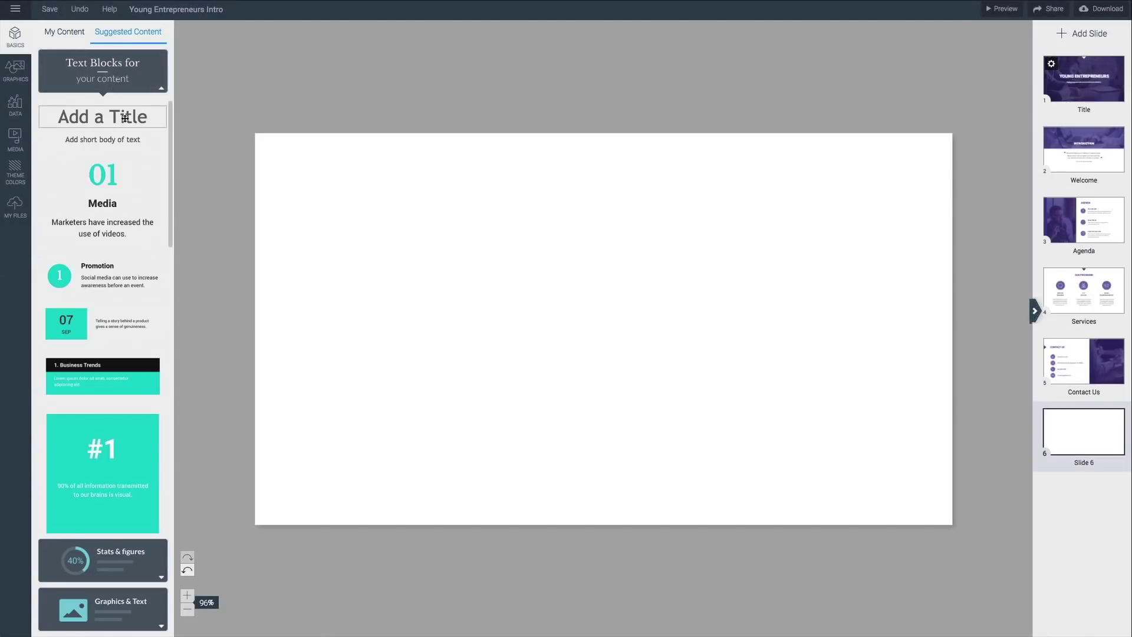
Add a title block and the four-circle stats block, raising the first circle to 44%.
{"action": "left_click", "coordinate": [127, 117]}
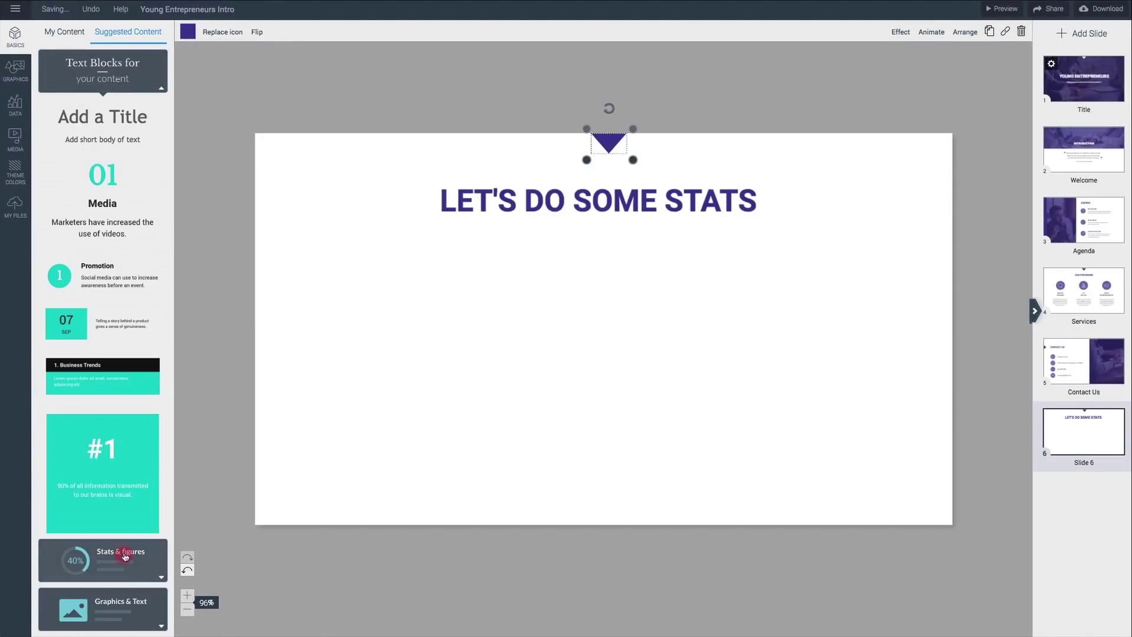
{"action": "left_click", "coordinate": [121, 552]}
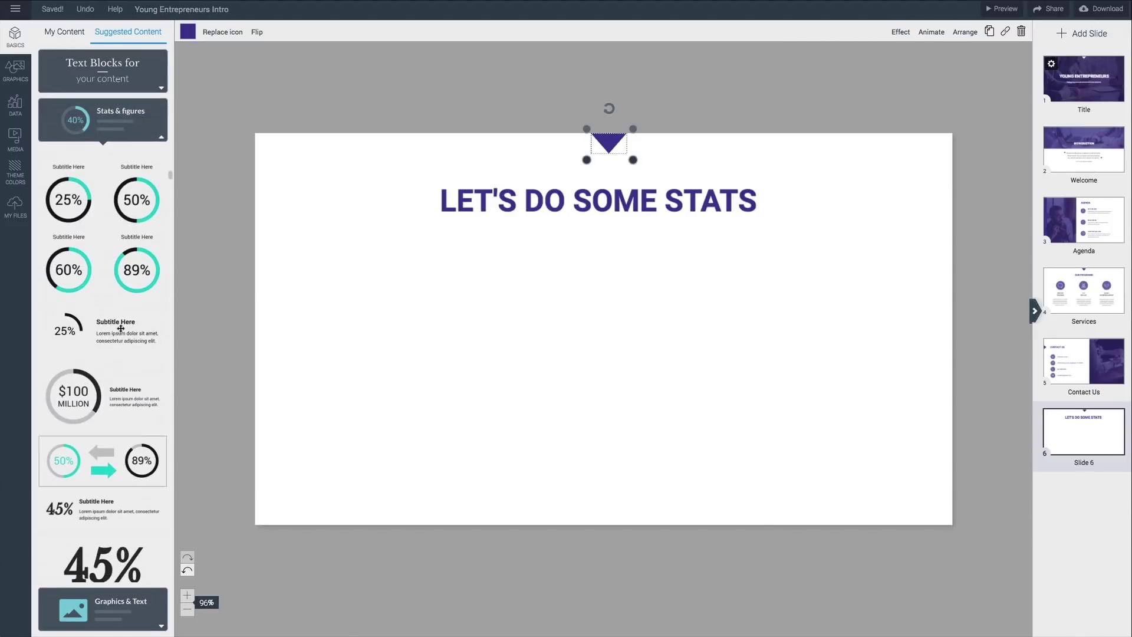
{"action": "left_click", "coordinate": [133, 258]}
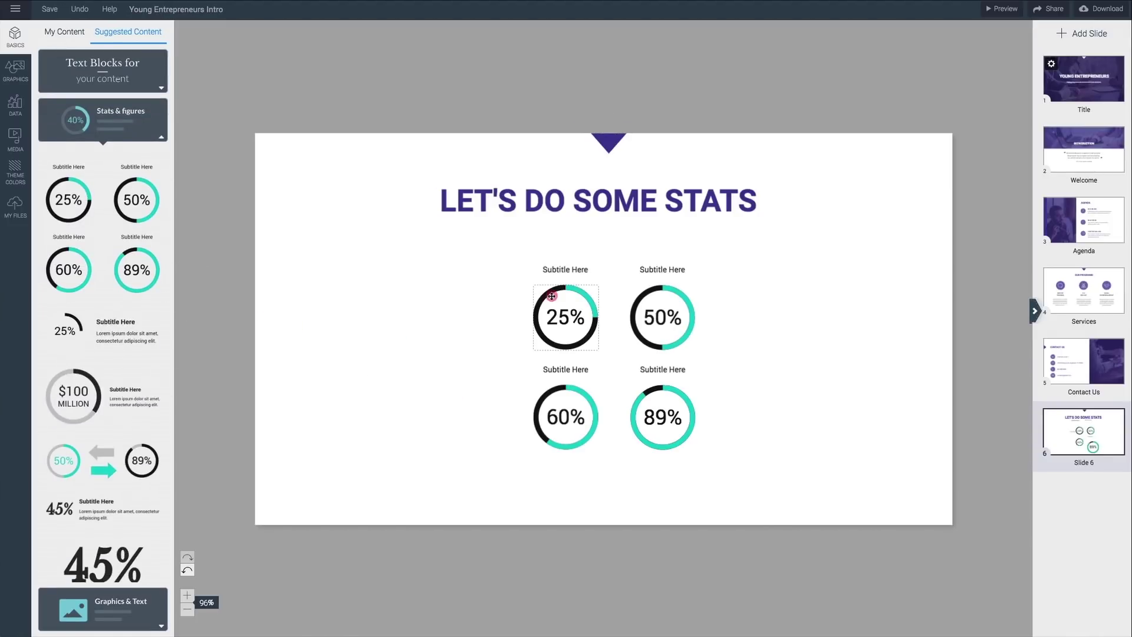
{"action": "left_click", "coordinate": [550, 295]}
{"action": "left_click", "coordinate": [187, 35]}
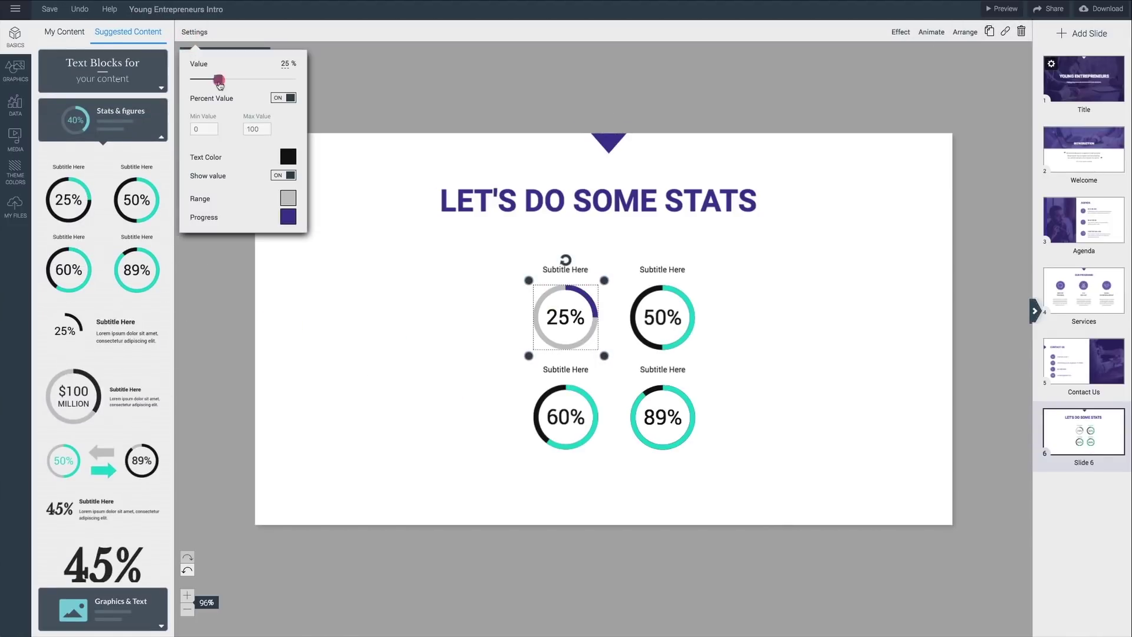
{"action": "left_click_drag", "start_coordinate": [216, 79], "coordinate": [236, 82]}
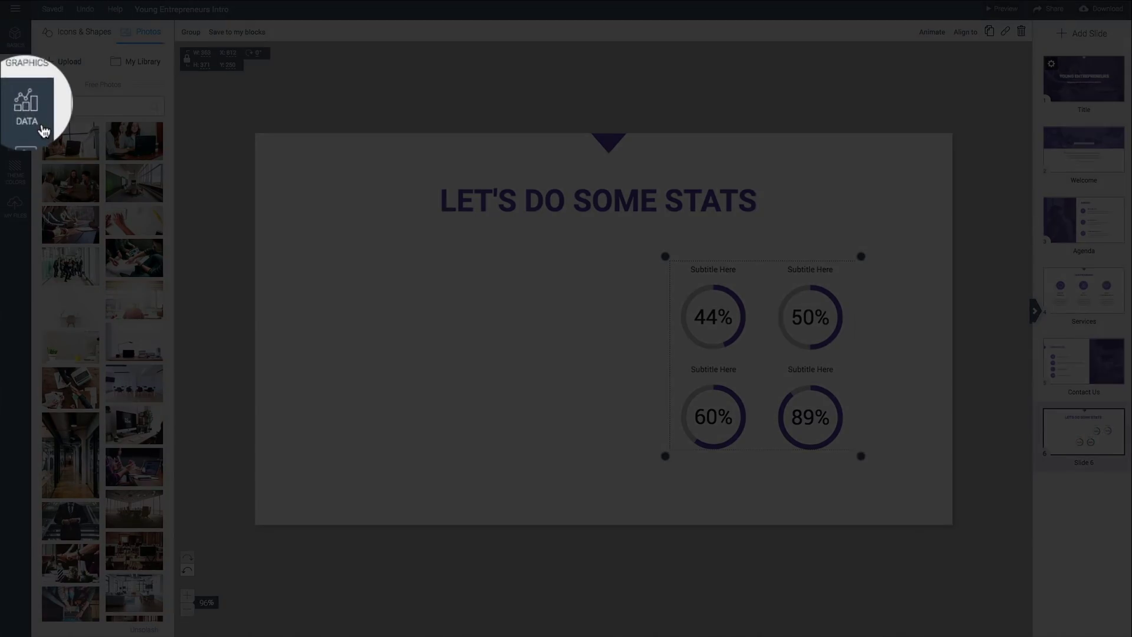
Insert a US map from the data widgets library onto slide 6.
{"action": "left_click", "coordinate": [22, 121]}
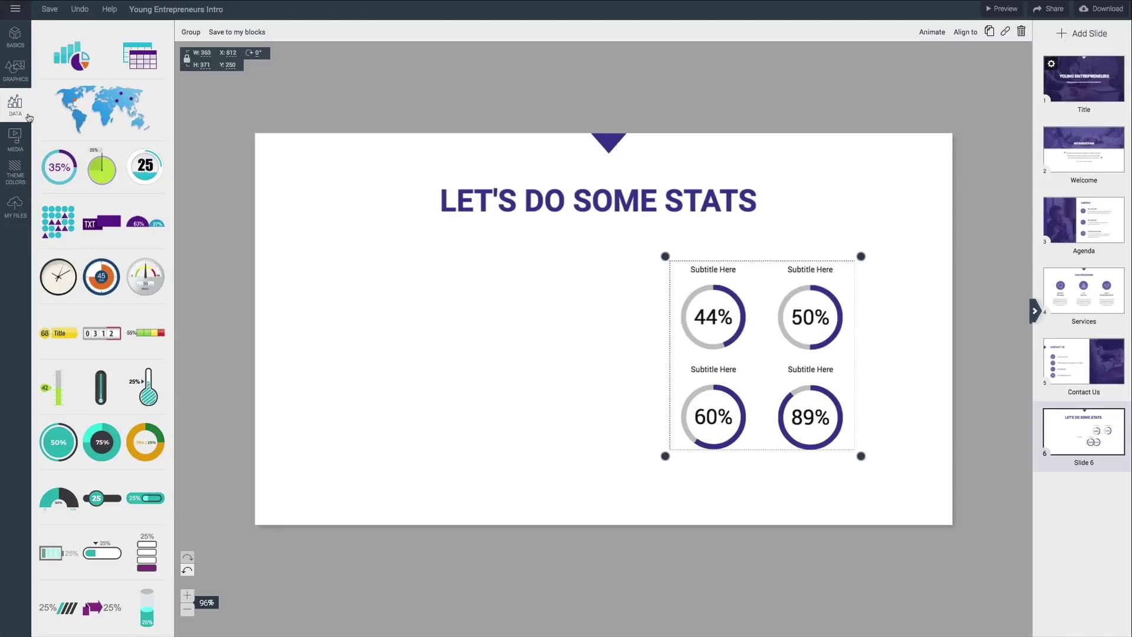
{"action": "left_click", "coordinate": [102, 109]}
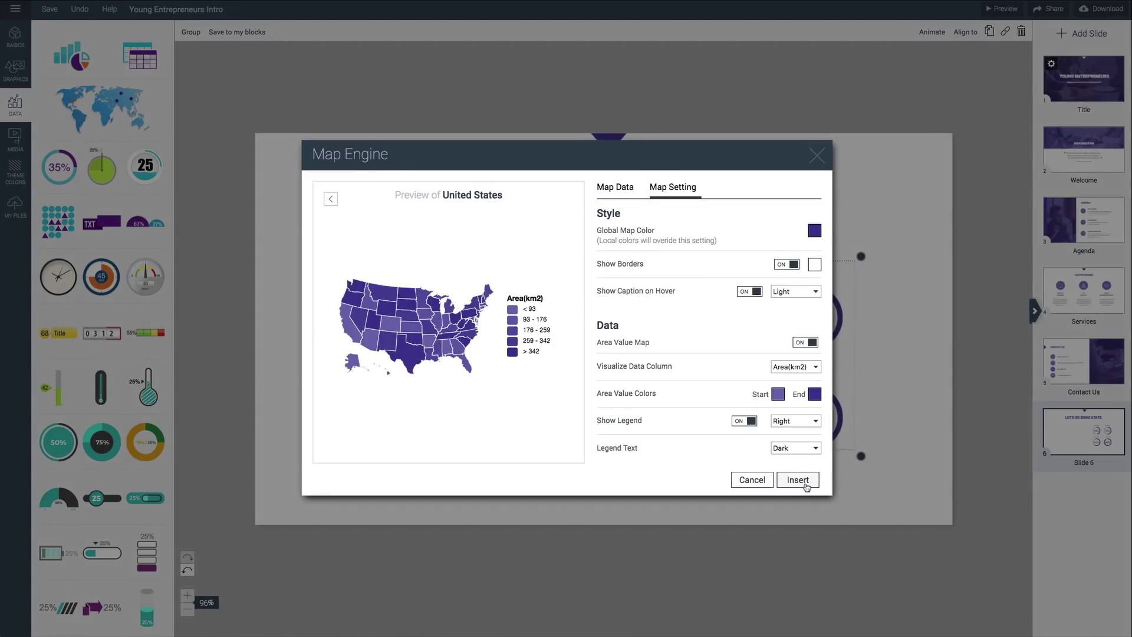
{"action": "left_click", "coordinate": [798, 480]}
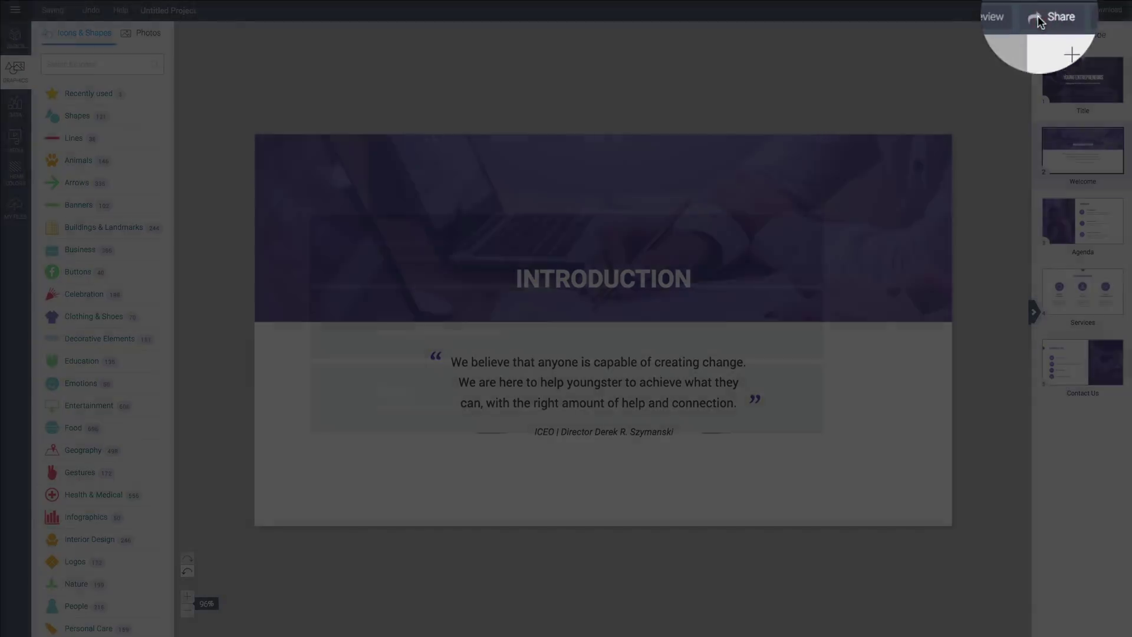
Publish the presentation to the web under the title 'Young Entrepreneurs Intro'.
{"action": "left_click", "coordinate": [1039, 13]}
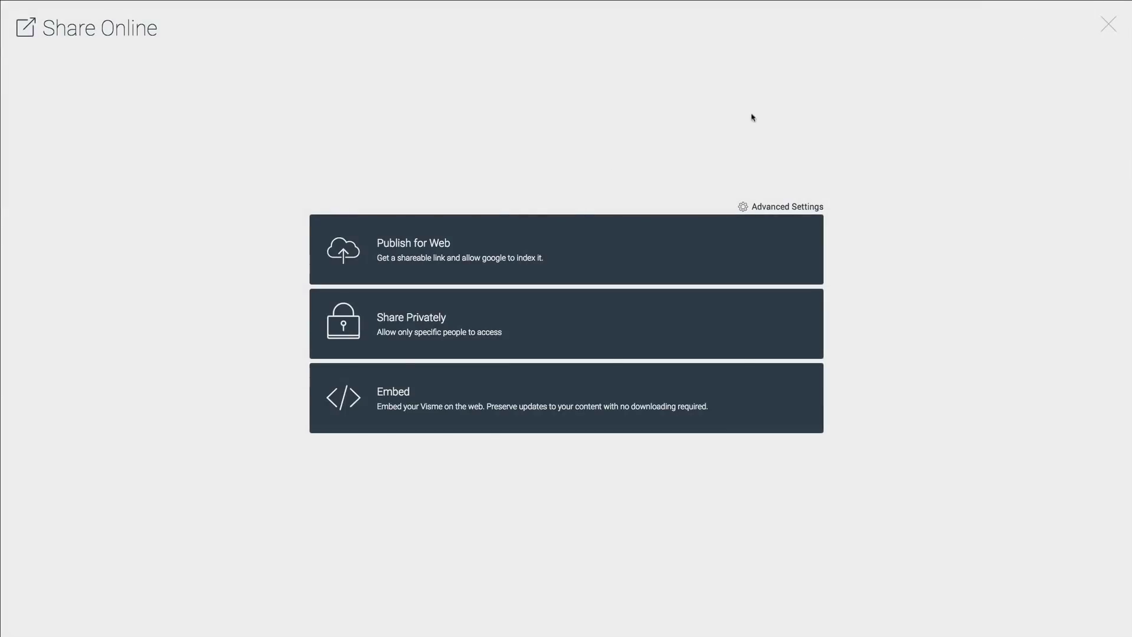
{"action": "left_click", "coordinate": [458, 243]}
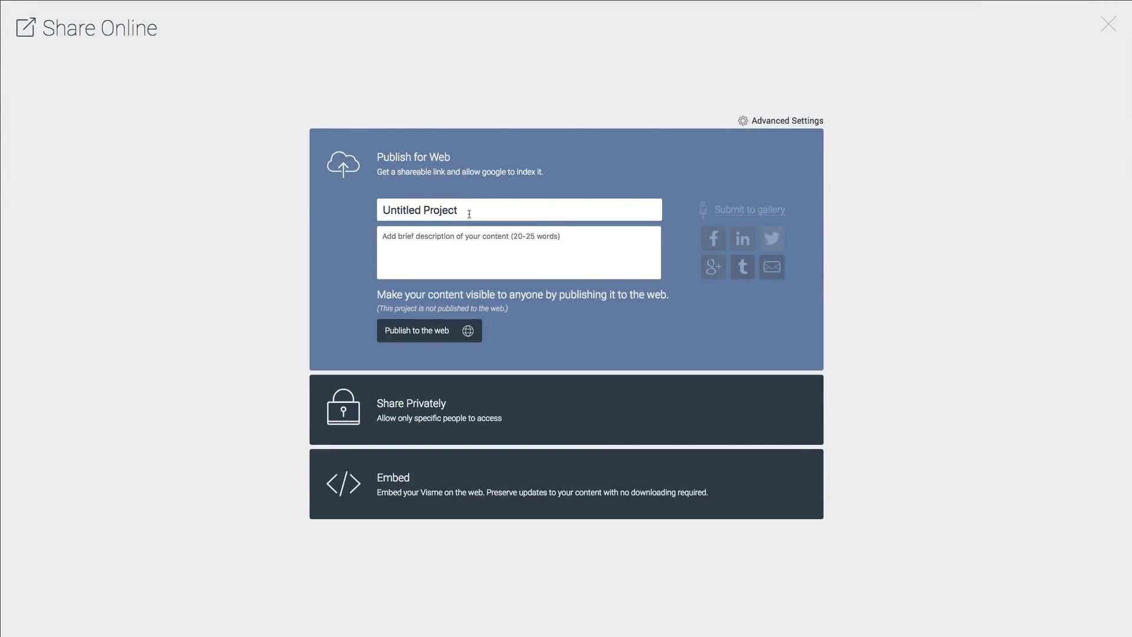
{"action": "left_click_drag", "start_coordinate": [469, 214], "coordinate": [365, 206]}
{"action": "type", "text": "Young Entrepreneurs Intro"}
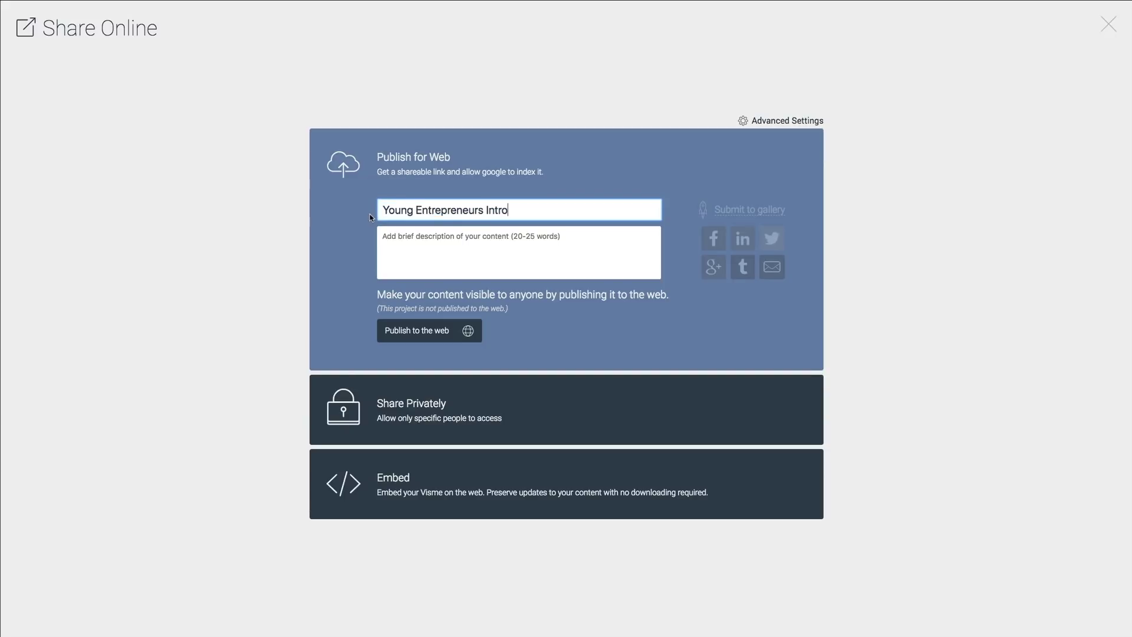
{"action": "left_click", "coordinate": [435, 331]}
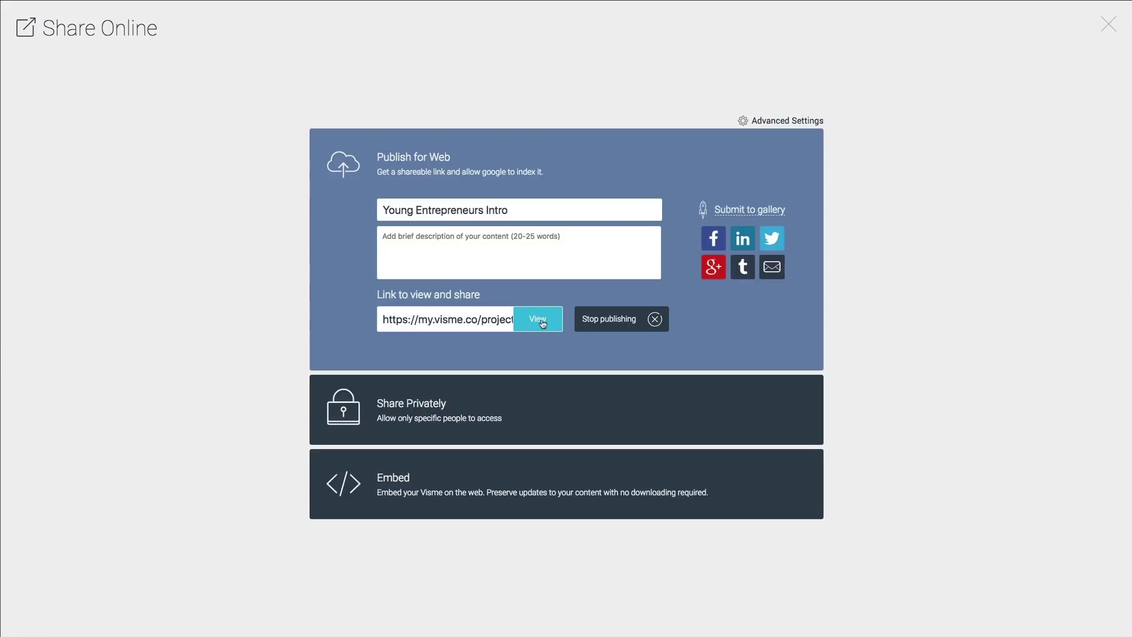
Set who may view it and generate a private viewing link.
{"action": "left_click", "coordinate": [481, 404]}
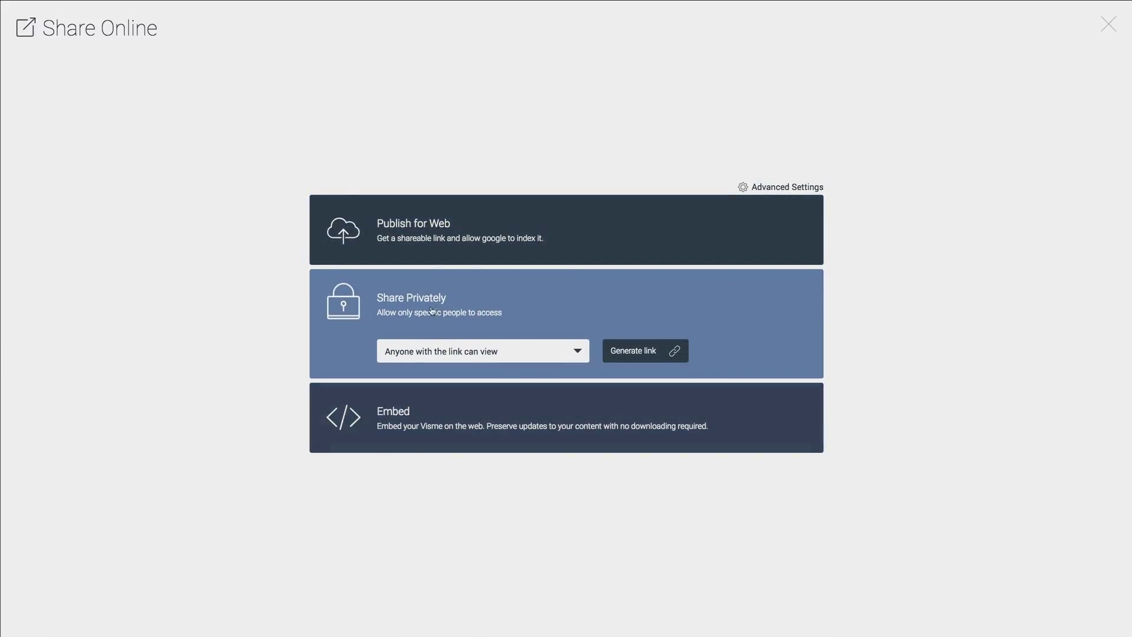
{"action": "left_click", "coordinate": [466, 352]}
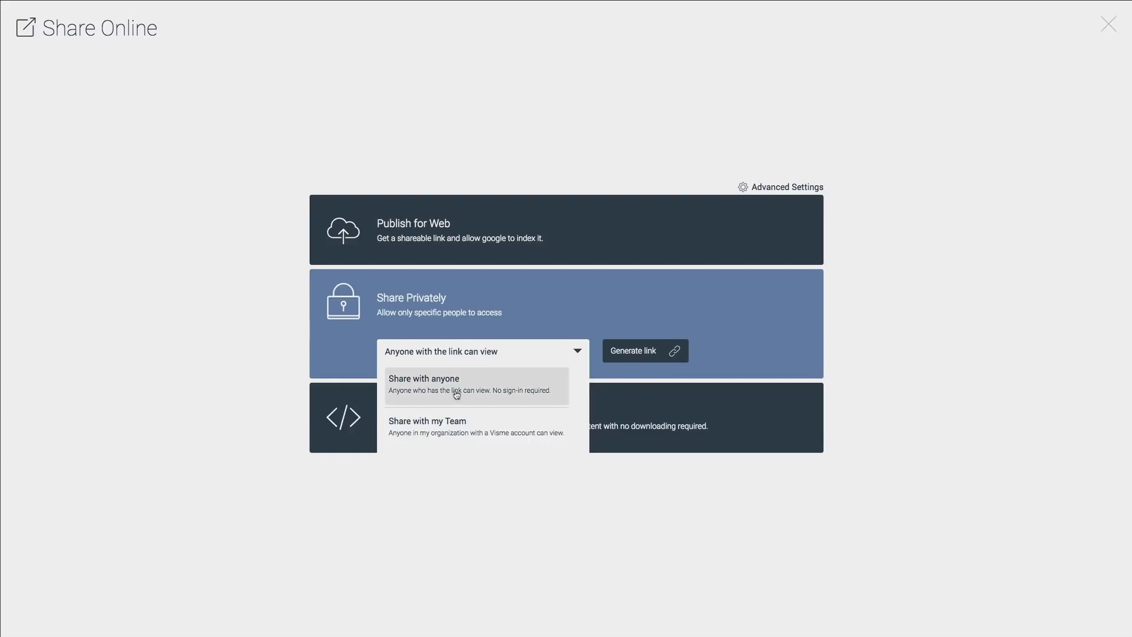
{"action": "left_click", "coordinate": [618, 354]}
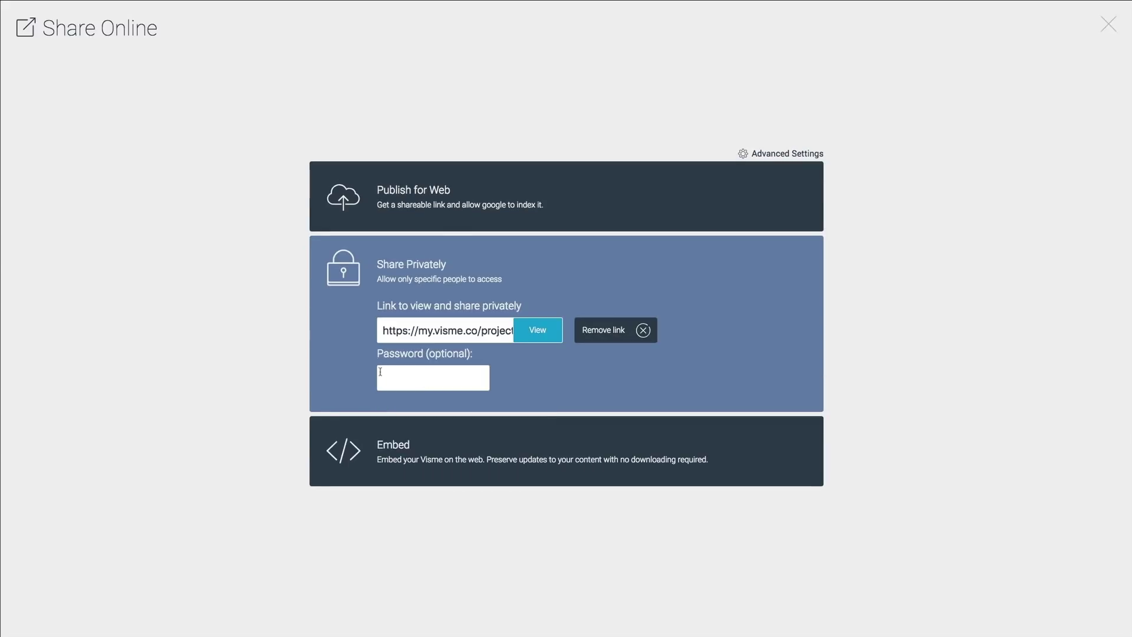
Make the embed code available, then close sharing and return to the slide editor.
{"action": "left_click", "coordinate": [463, 444]}
{"action": "left_click", "coordinate": [597, 437]}
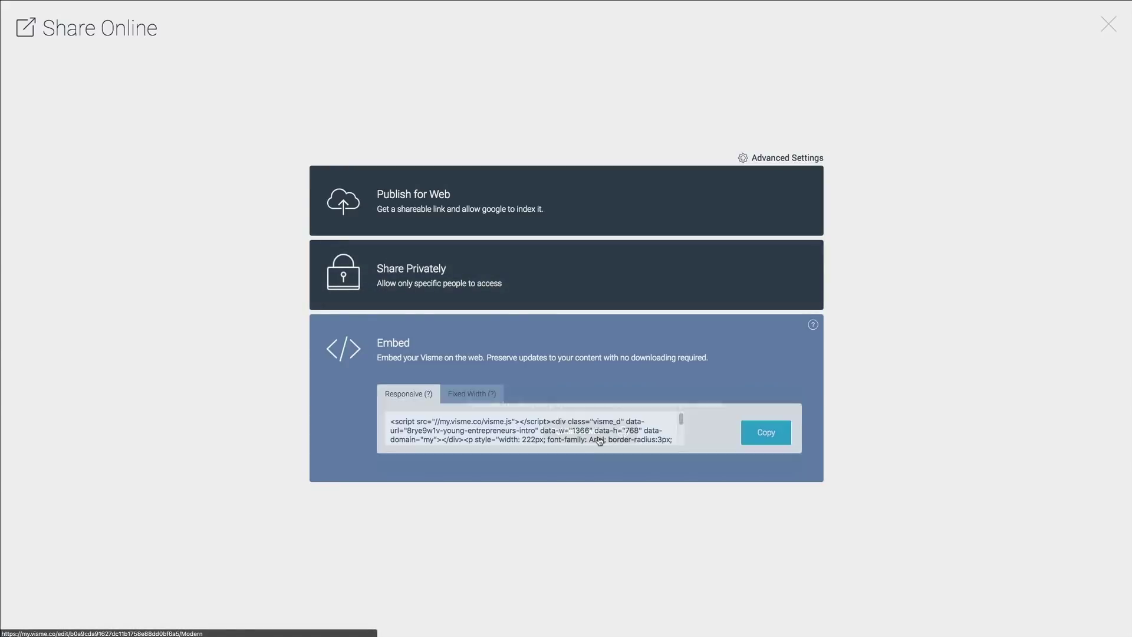
{"action": "left_click", "coordinate": [1108, 25]}
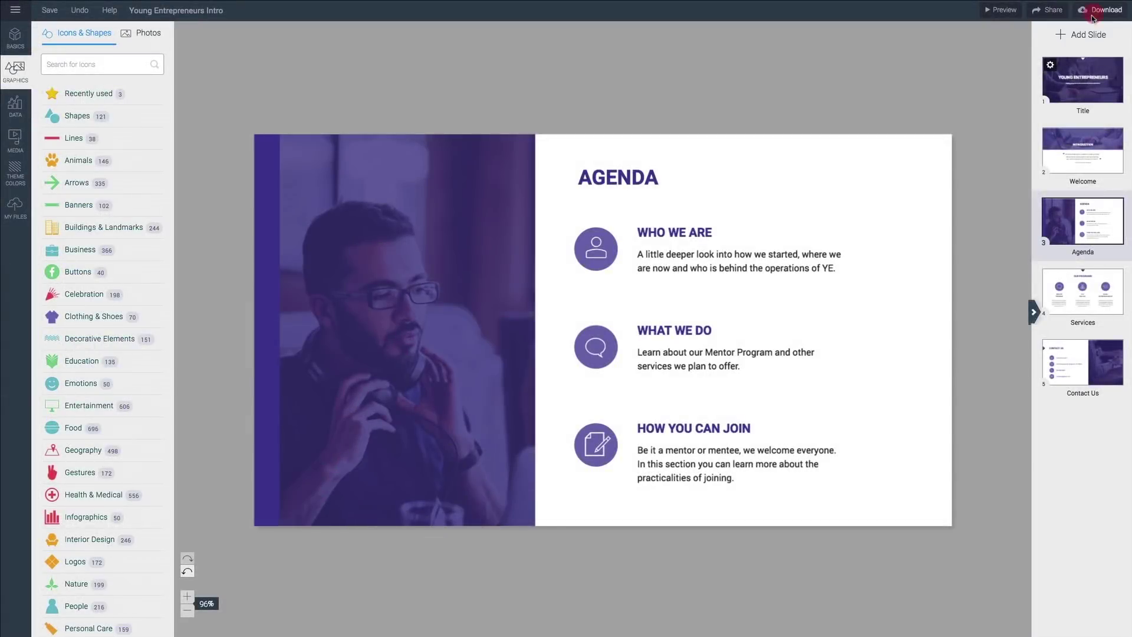
{"action": "left_click", "coordinate": [1094, 12]}
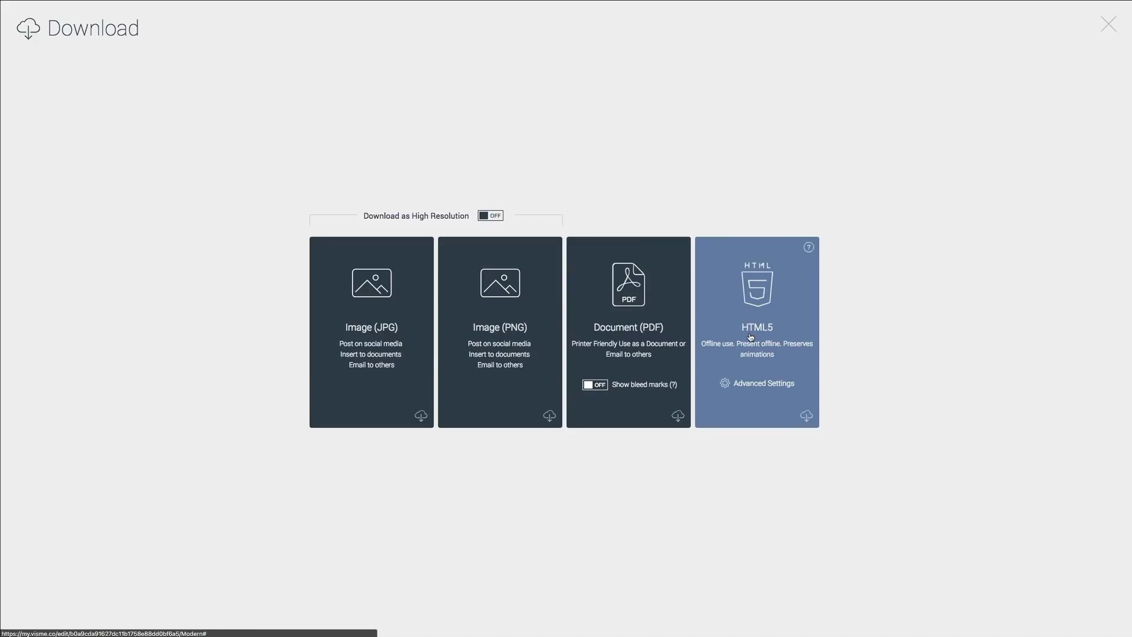
{"action": "left_click", "coordinate": [1110, 22]}
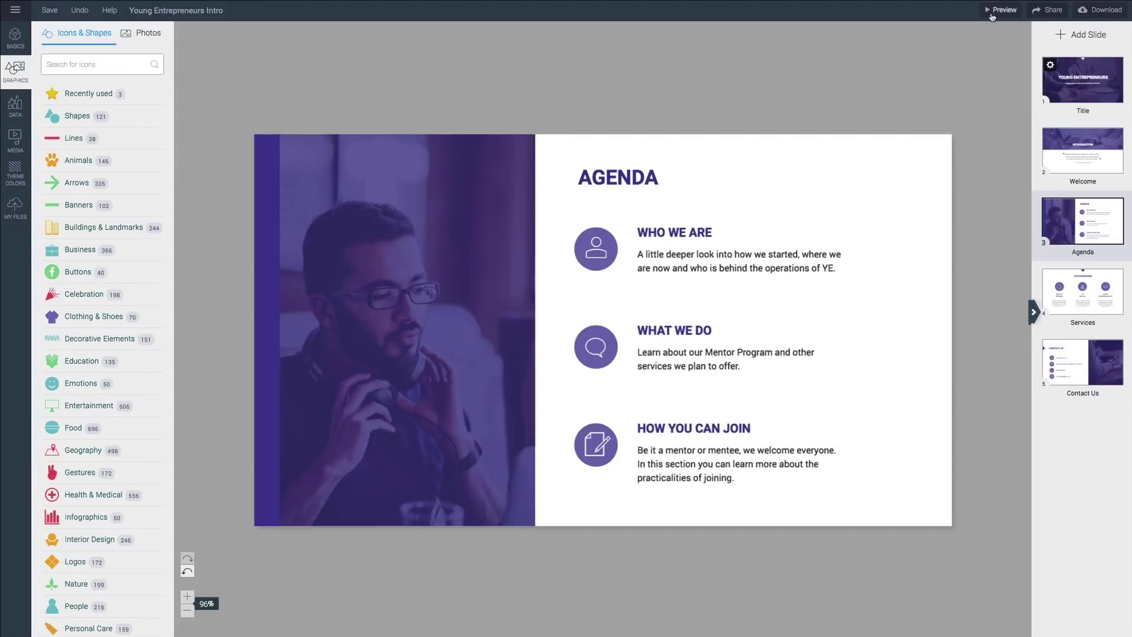